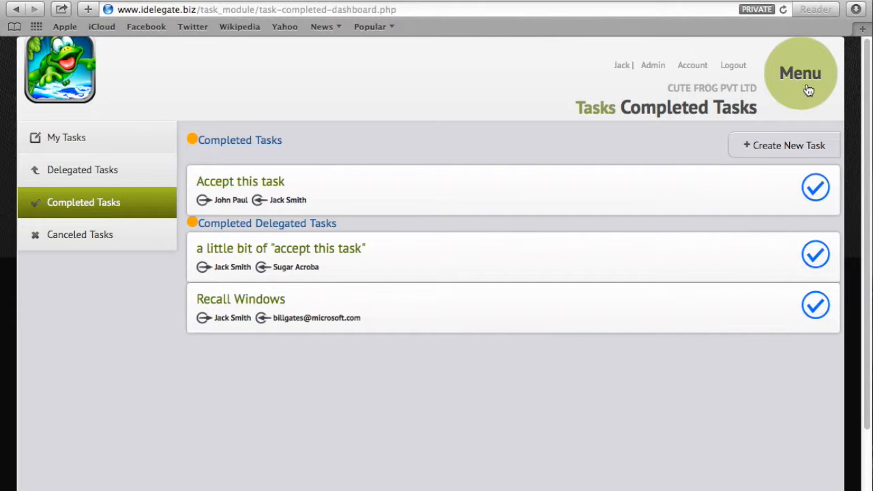
Go to Browse Meeting Minutes through the Menu's +Minutes option.
left_click(807, 92)
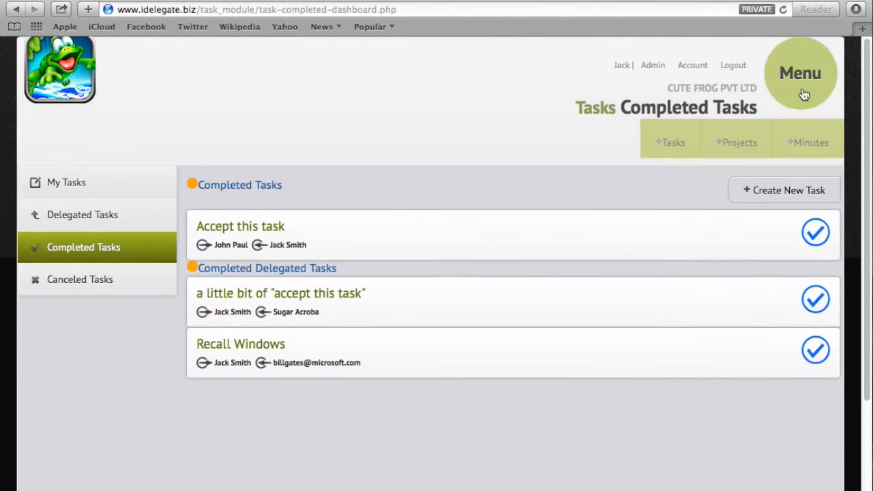
left_click(810, 145)
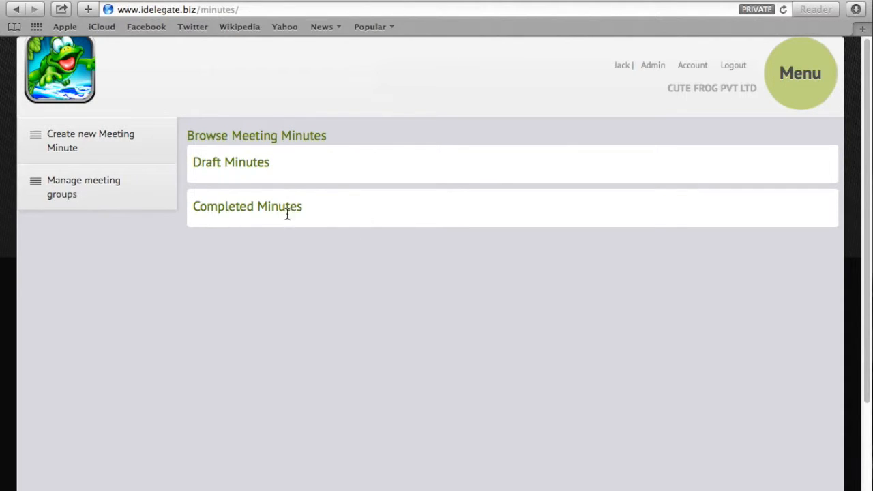
Create a new minute named 'Demo meeting' with a chairman and venue 'Head office Board Room'.
left_click(122, 153)
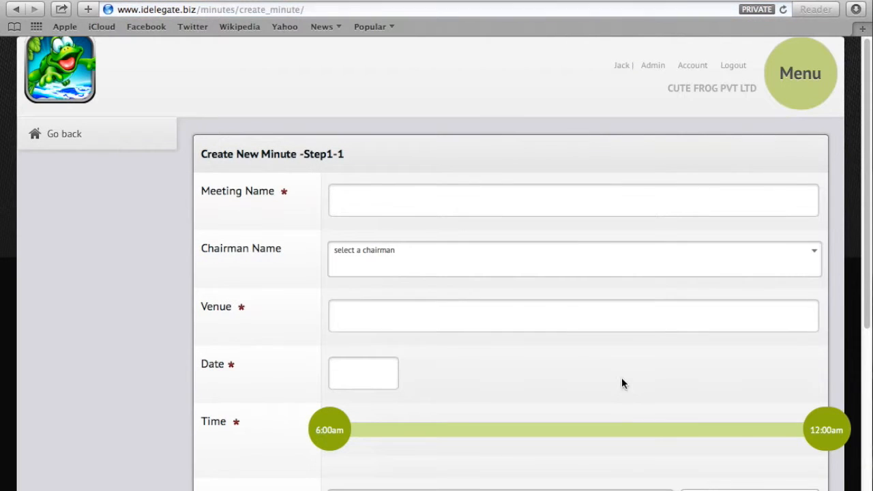
left_click(400, 209)
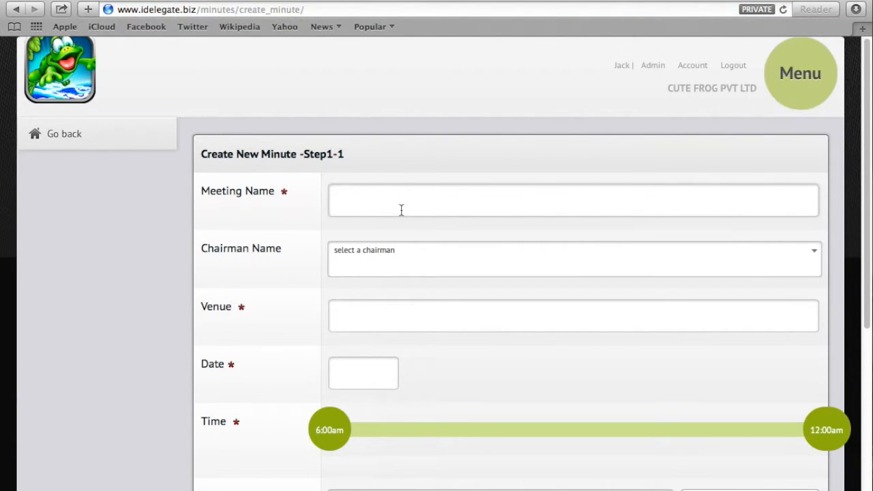
type("Demo meeting")
left_click(495, 265)
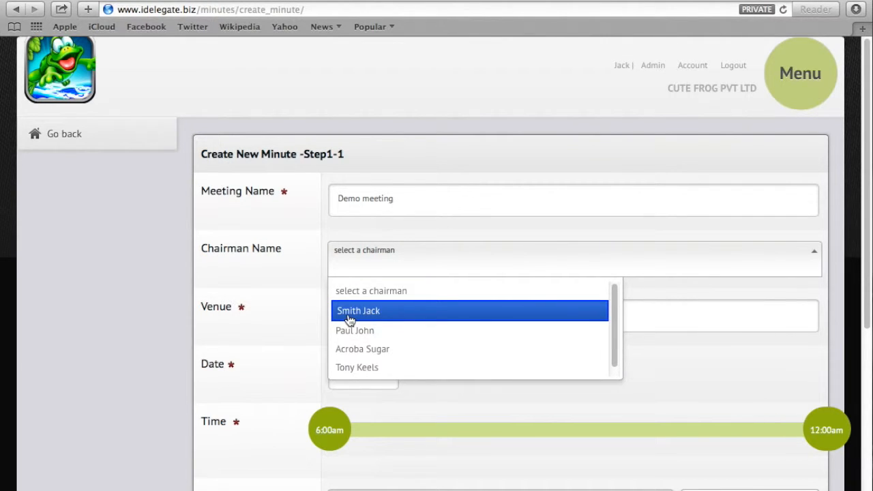
left_click(368, 375)
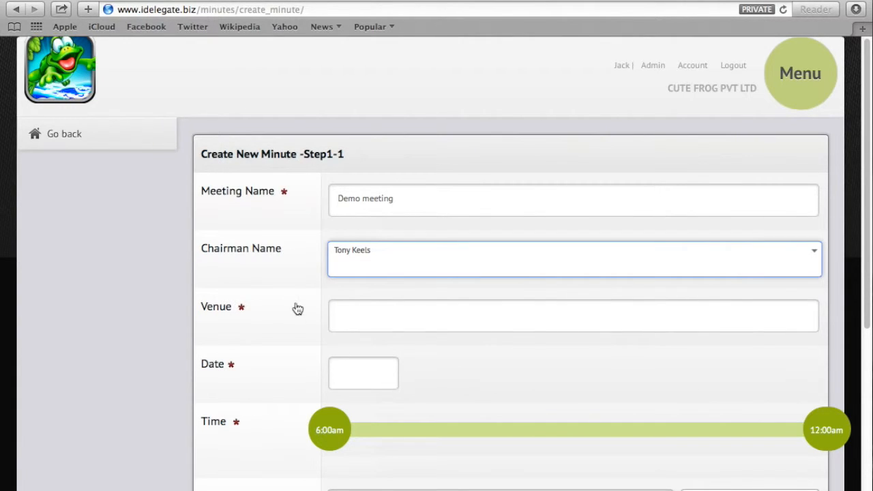
left_click(338, 319)
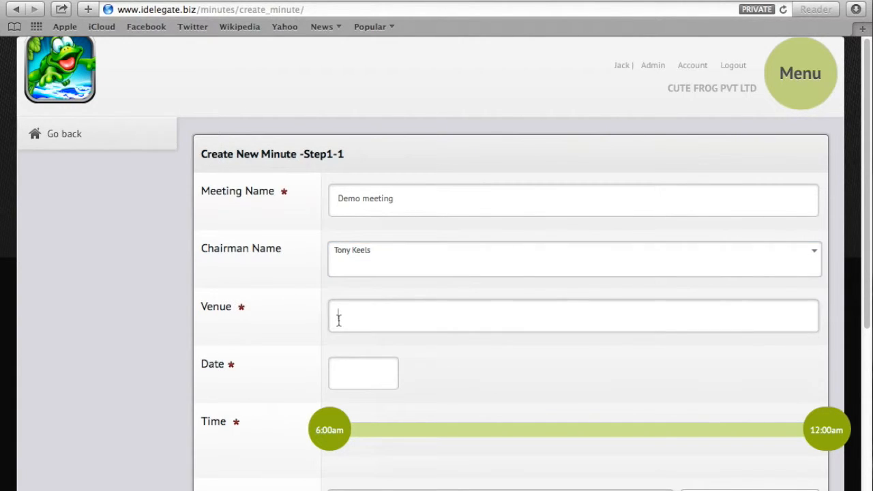
type("Head office Board Room")
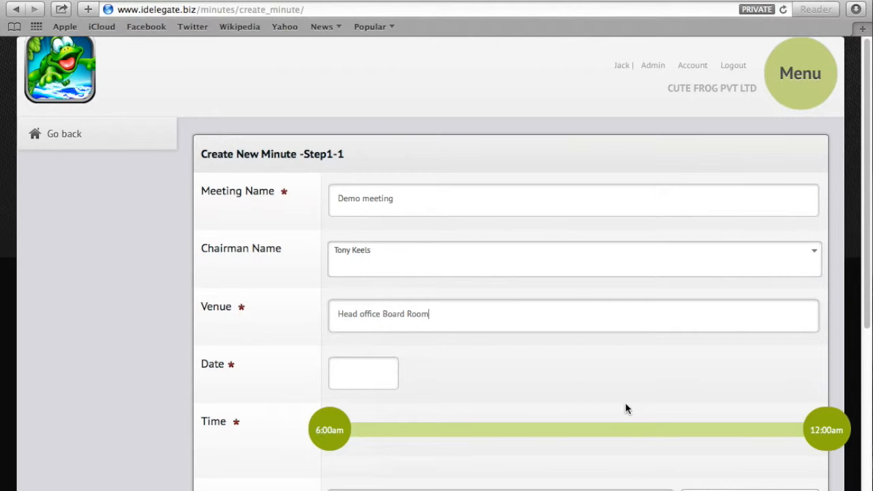
Set the meeting date to 04/24/2014 and its time to 12:00pm–6:30pm.
left_click(373, 379)
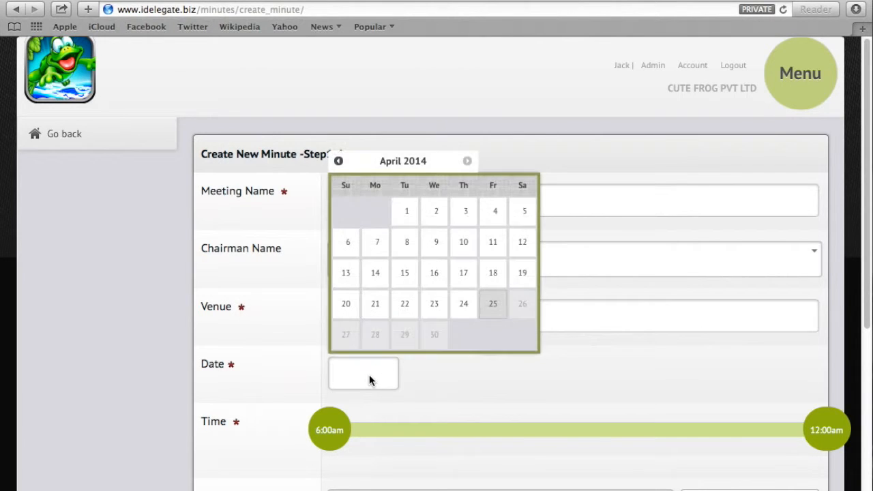
left_click(464, 310)
left_click_drag(341, 441, 497, 430)
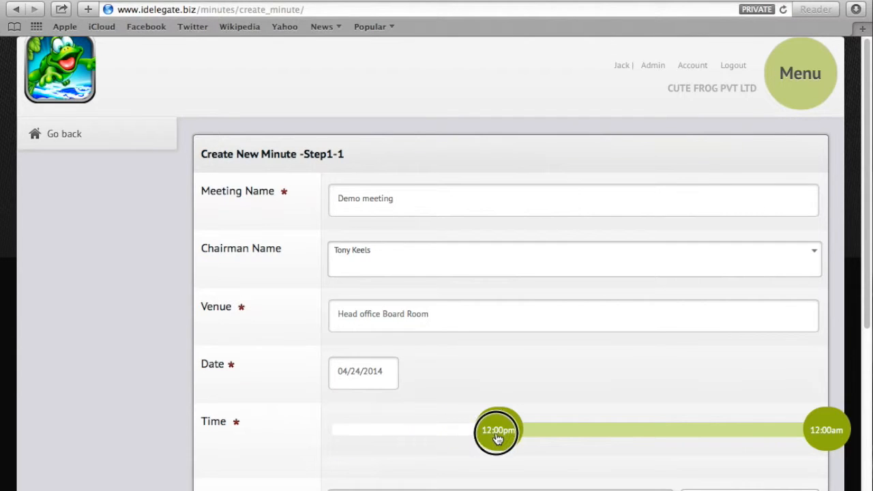
left_click_drag(842, 431, 687, 444)
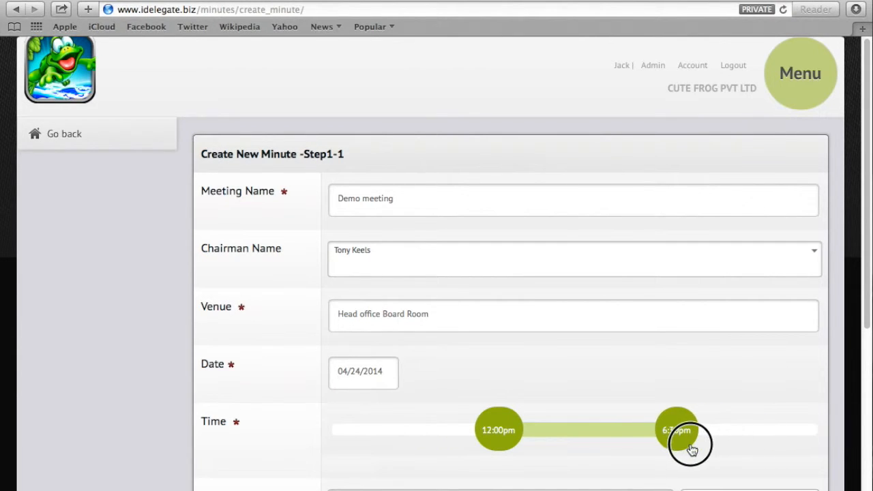
scroll(459, 471, "down", 1)
Add three employees as attendees of the meeting.
left_click(397, 484)
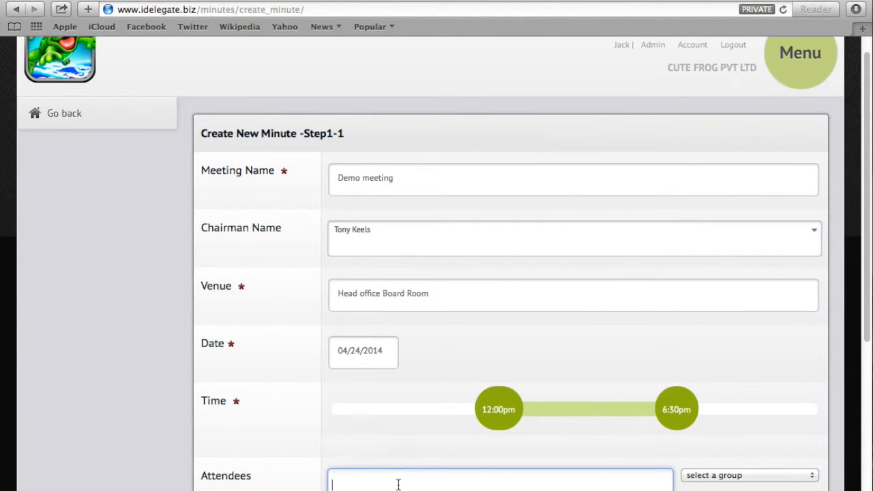
scroll(398, 484, "down", 5)
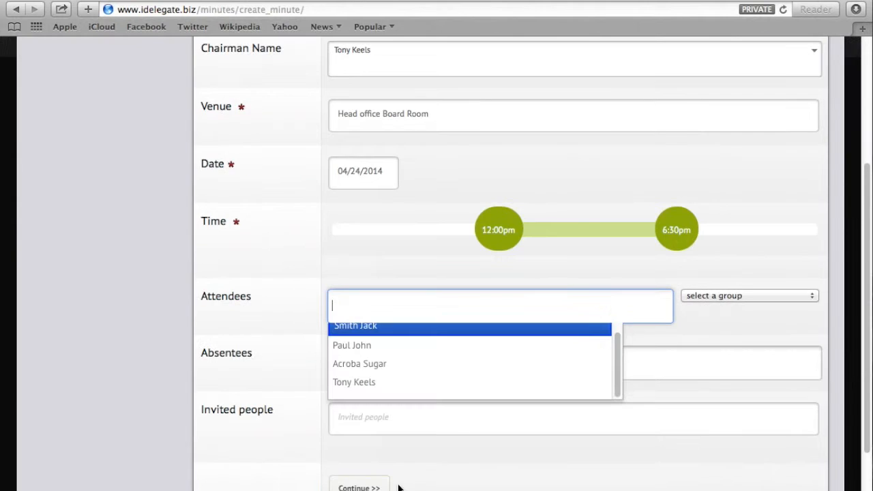
left_click(359, 352)
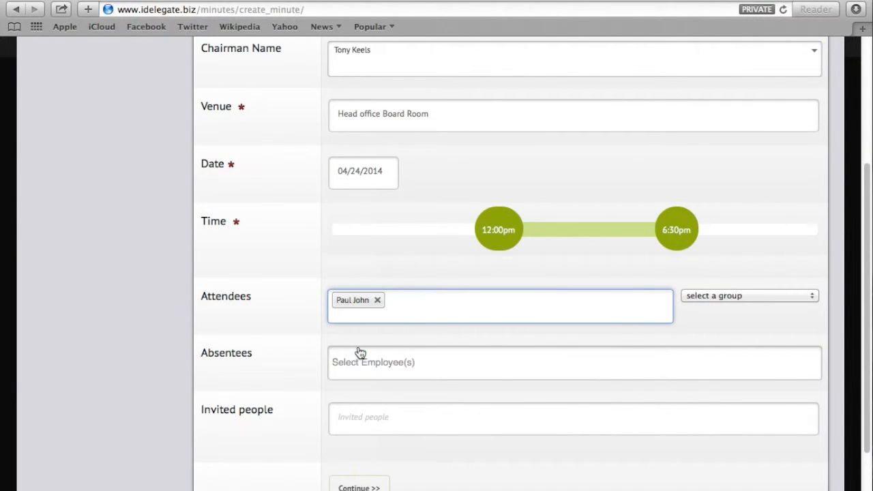
left_click(414, 313)
left_click(409, 376)
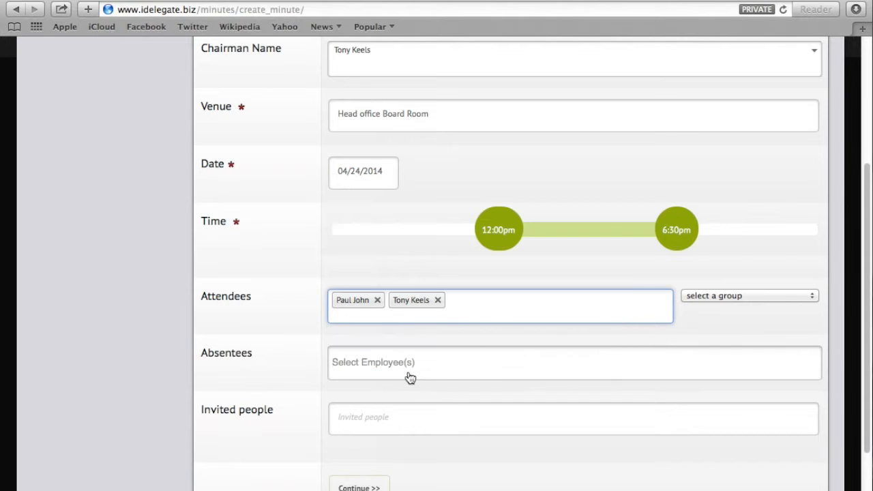
left_click(468, 300)
left_click(440, 334)
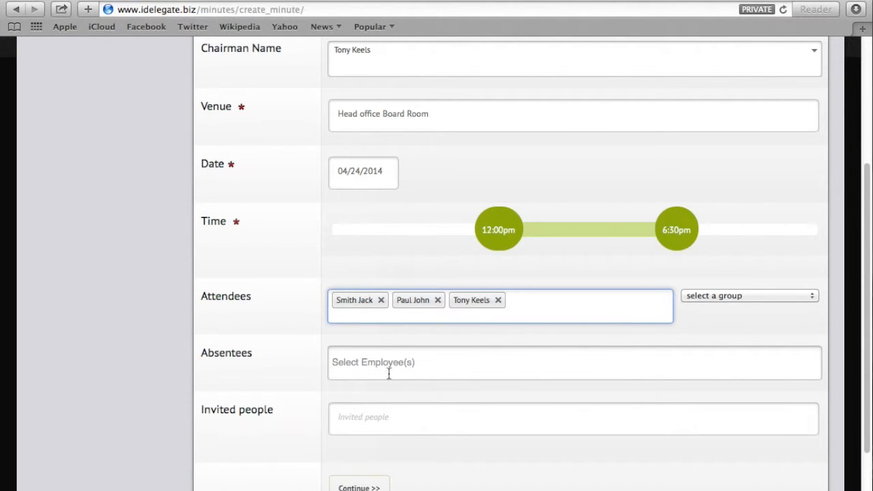
Enter an outside guest's e-mail address under Invited people, leaving the attendee group unset.
left_click(356, 413)
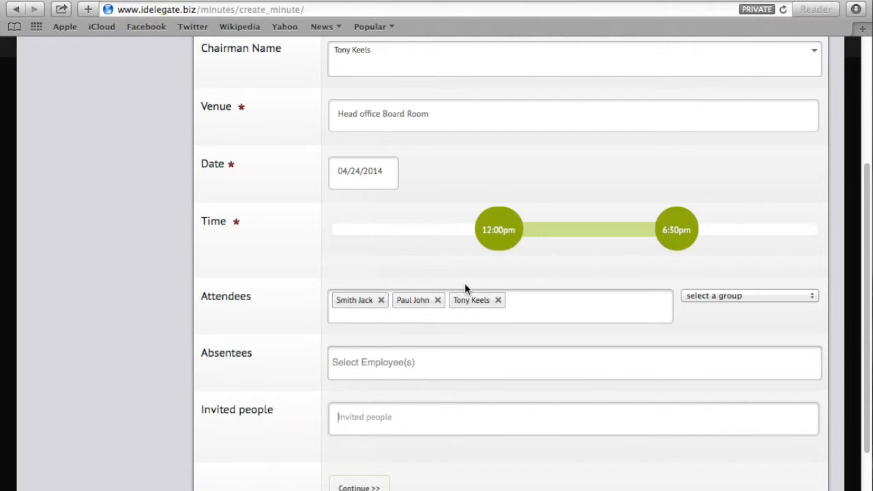
left_click(349, 423)
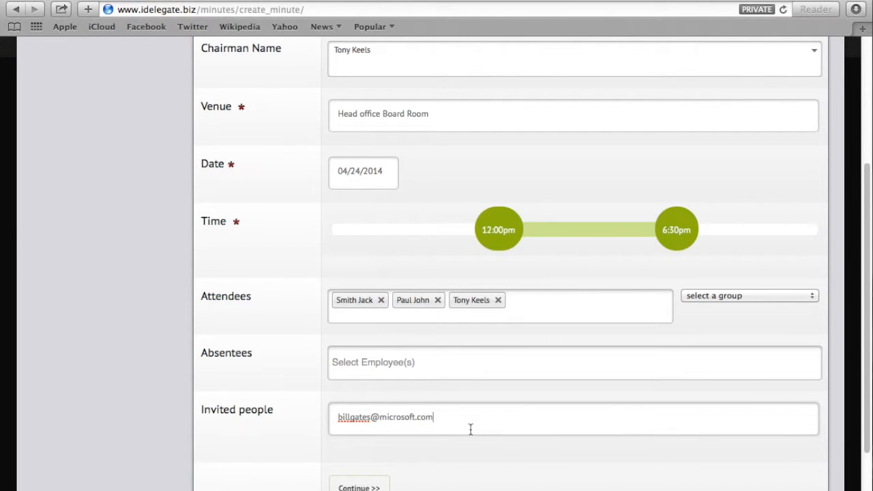
key("Return")
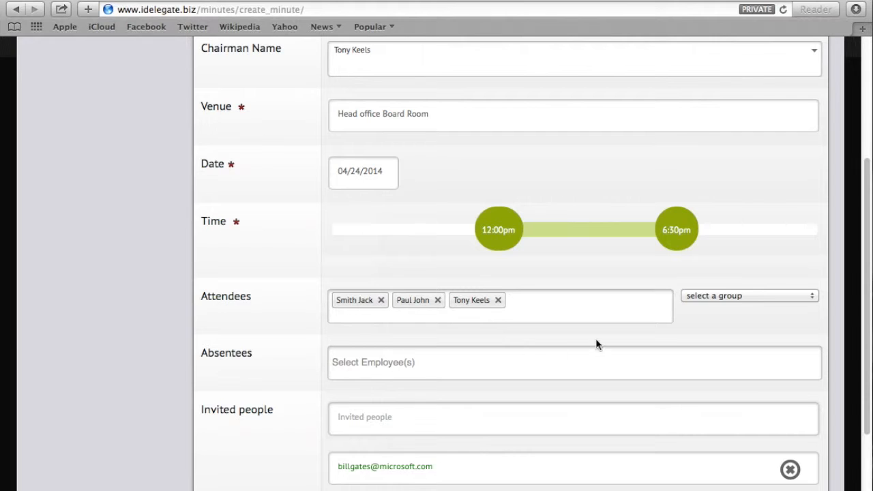
left_click(705, 295)
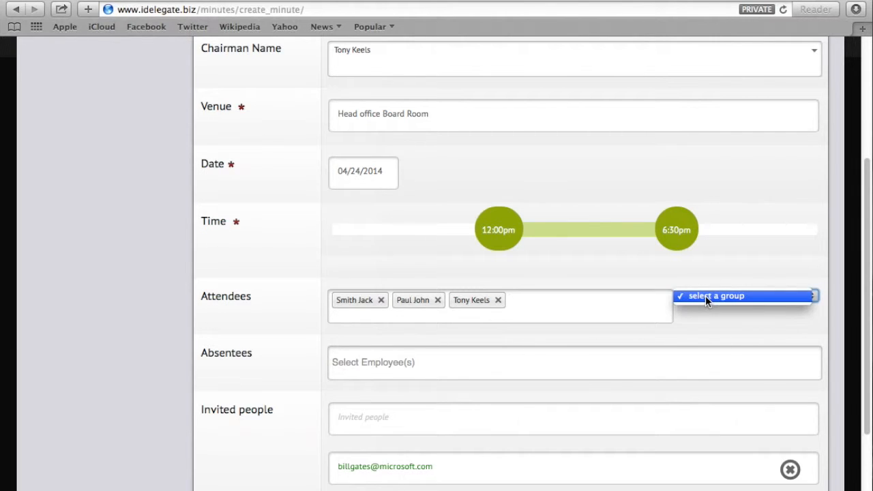
left_click(705, 298)
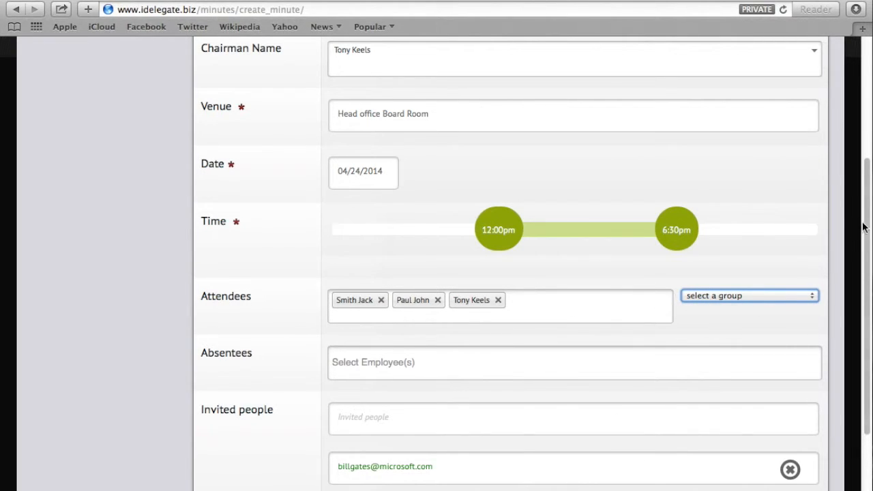
scroll(863, 234, "down", 3)
Save the meeting details, then add the note about finishing meetings within twenty minutes.
left_click(356, 407)
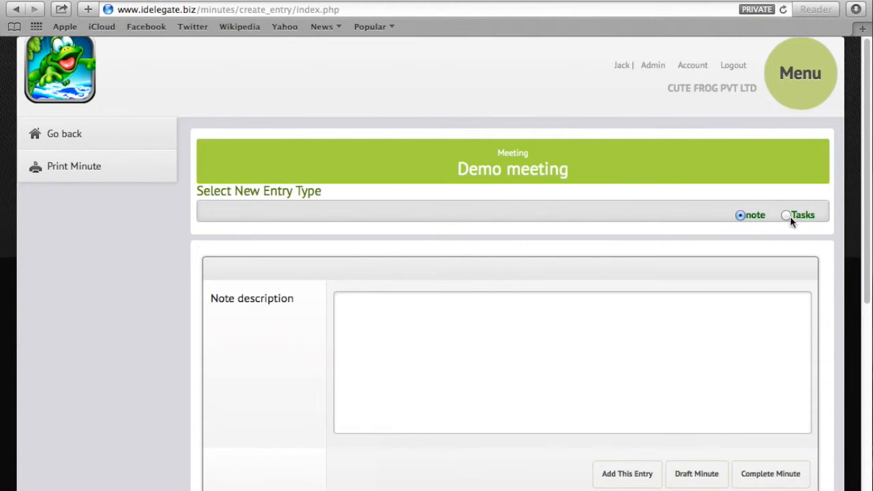
left_click(635, 307)
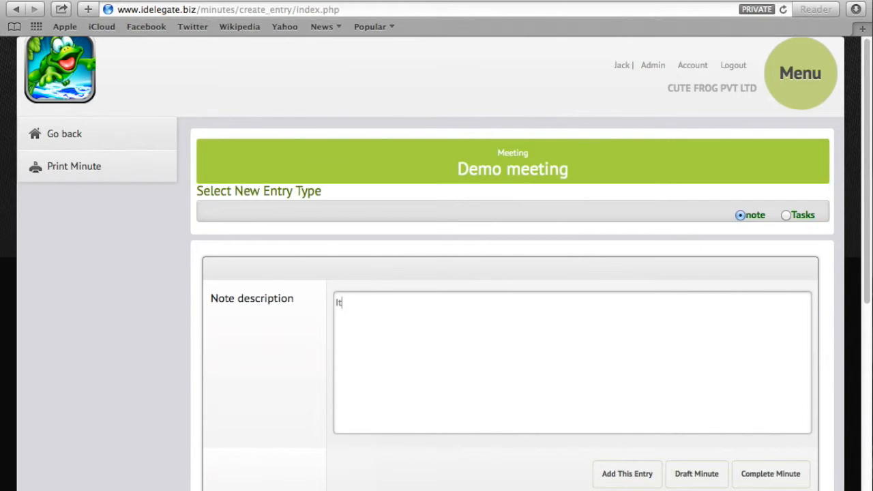
type("It was decided that in future all meeting should finish within twenty minutes")
left_click(640, 475)
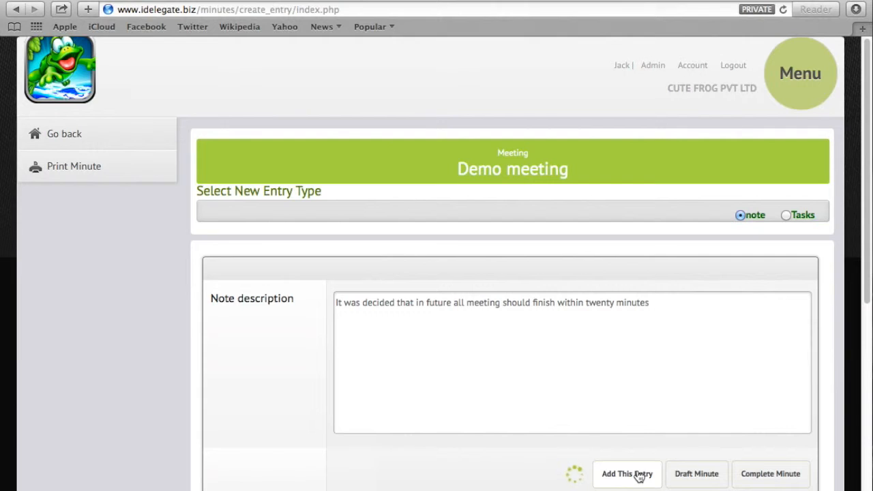
scroll(438, 335, "down", 3)
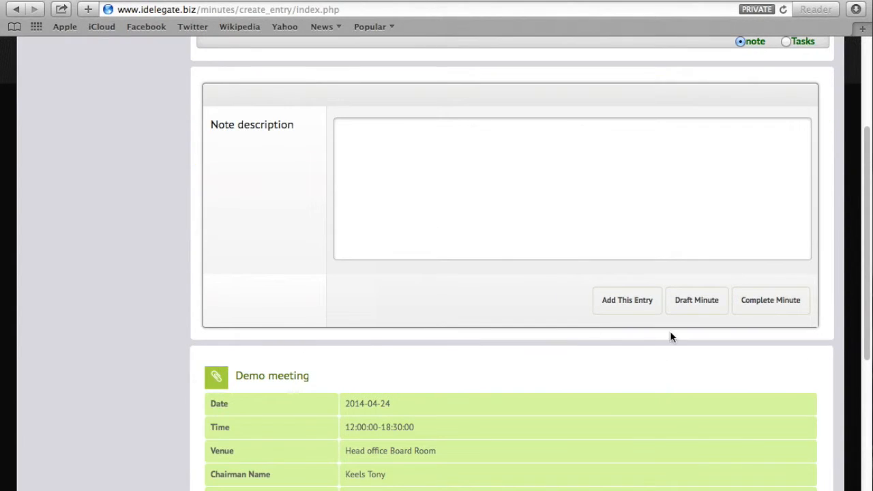
scroll(437, 453, "down", 5)
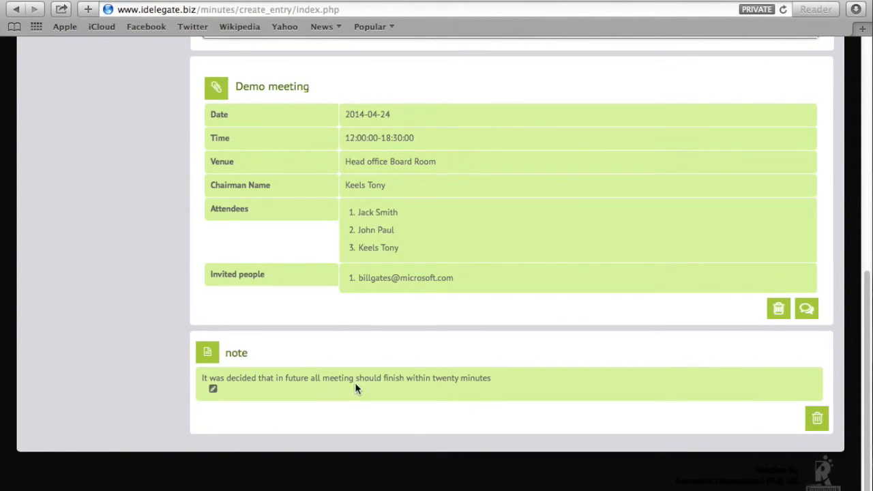
scroll(357, 386, "up", 10)
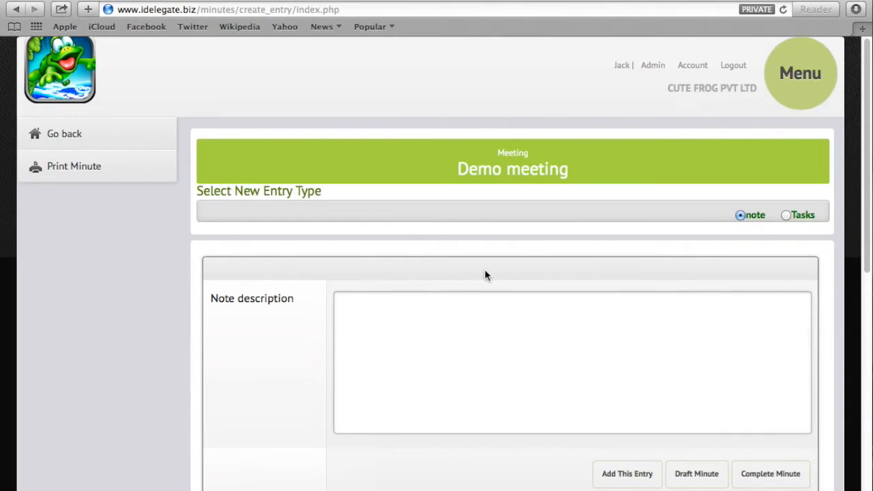
Make the new entry a Cut Down Tree task with one assigned employee and a From person.
left_click(788, 217)
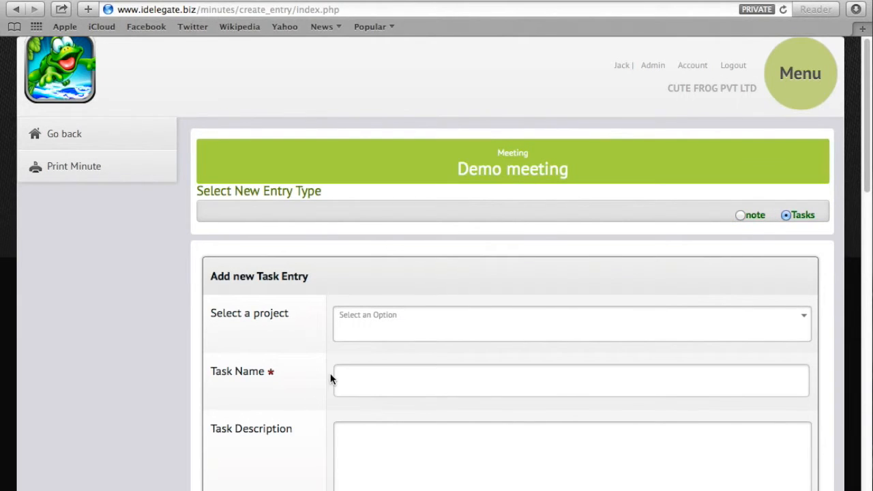
left_click(364, 333)
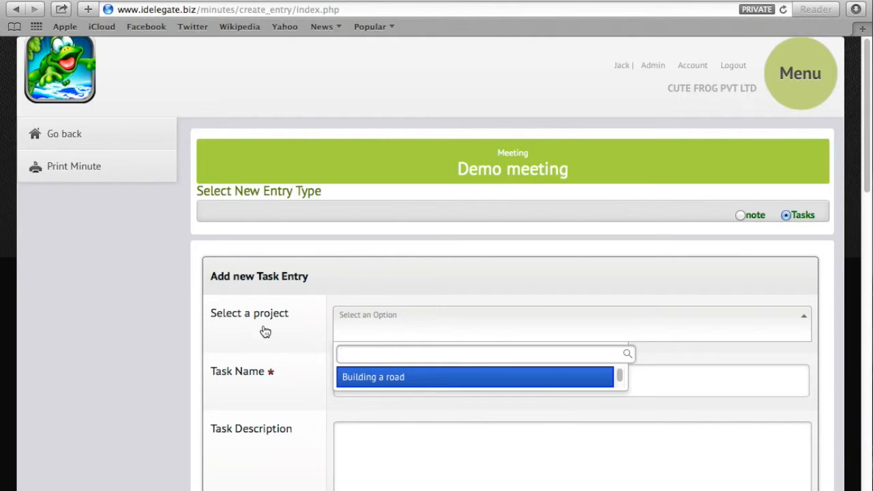
left_click(387, 456)
scroll(388, 355, "down", 6)
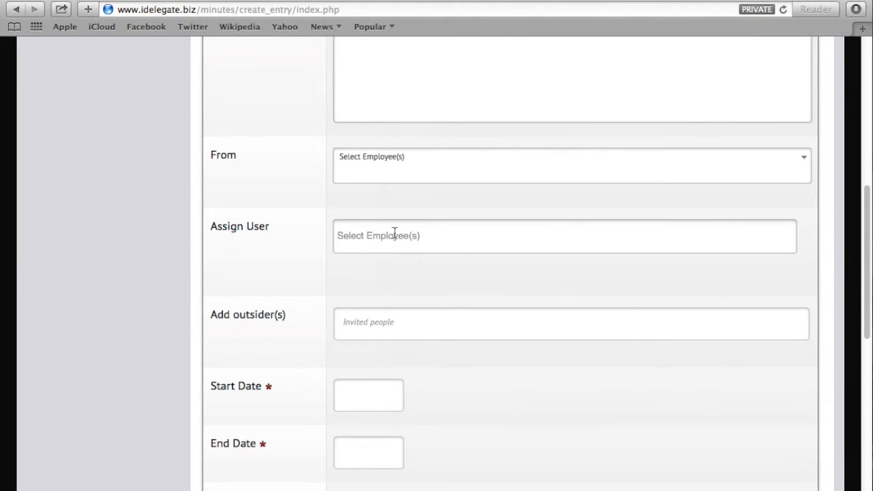
left_click(396, 233)
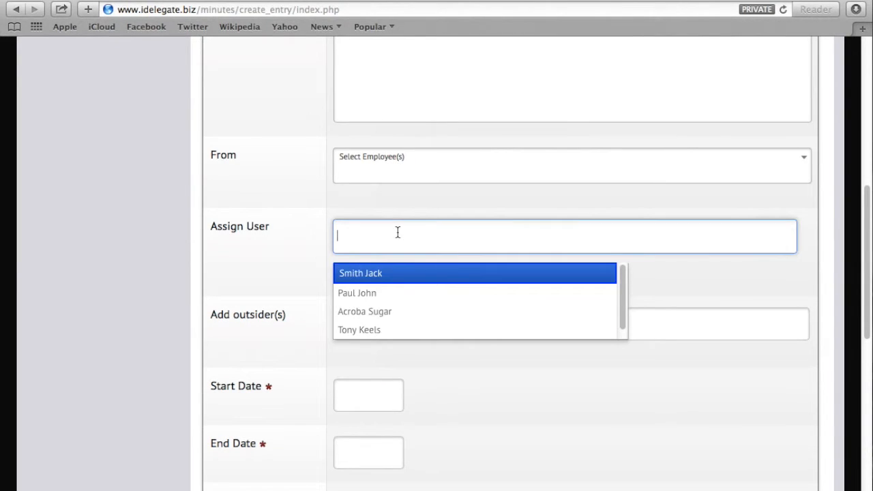
left_click(397, 318)
left_click(386, 170)
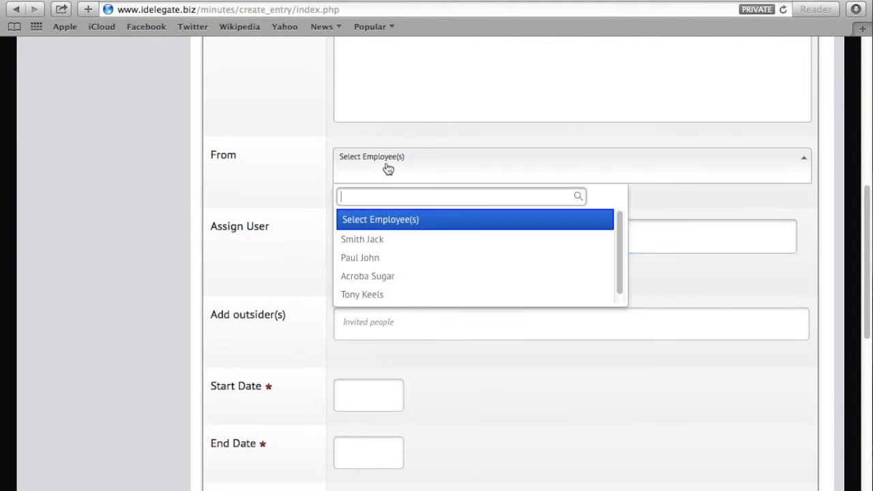
left_click(375, 257)
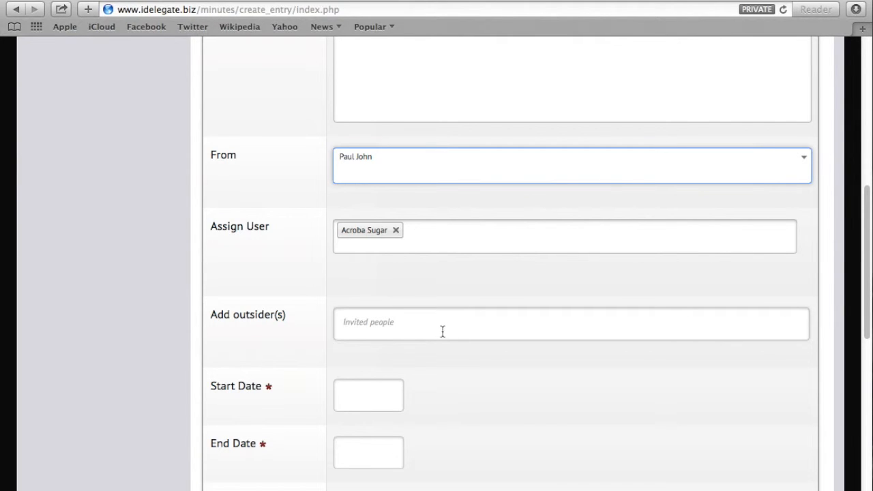
Date the task from 30 April to 30 May 2014 and add it as an entry.
left_click(371, 395)
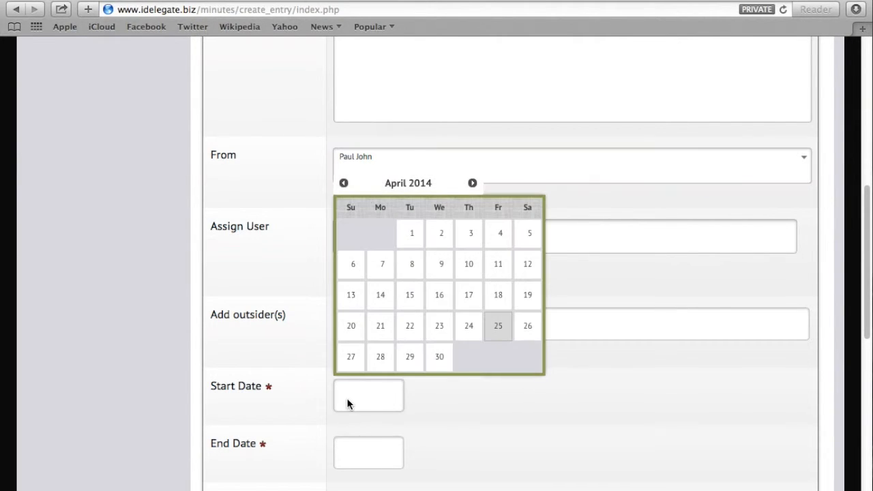
left_click(437, 360)
left_click(370, 465)
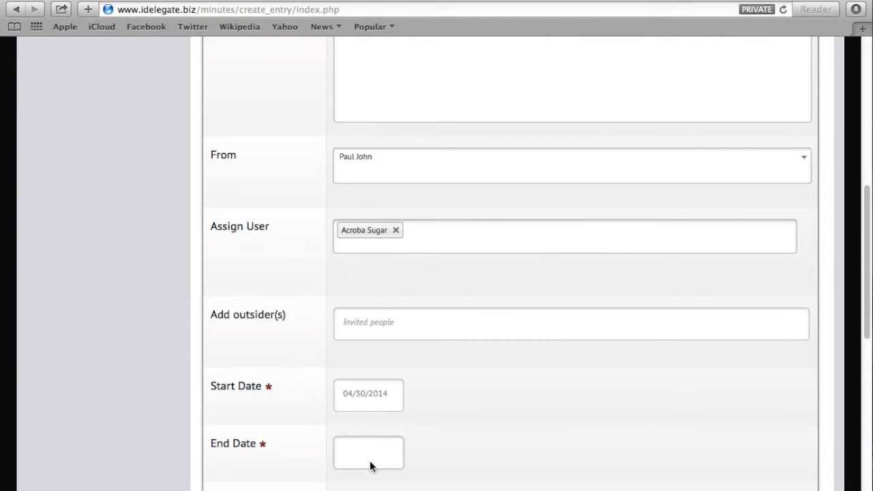
left_click(471, 241)
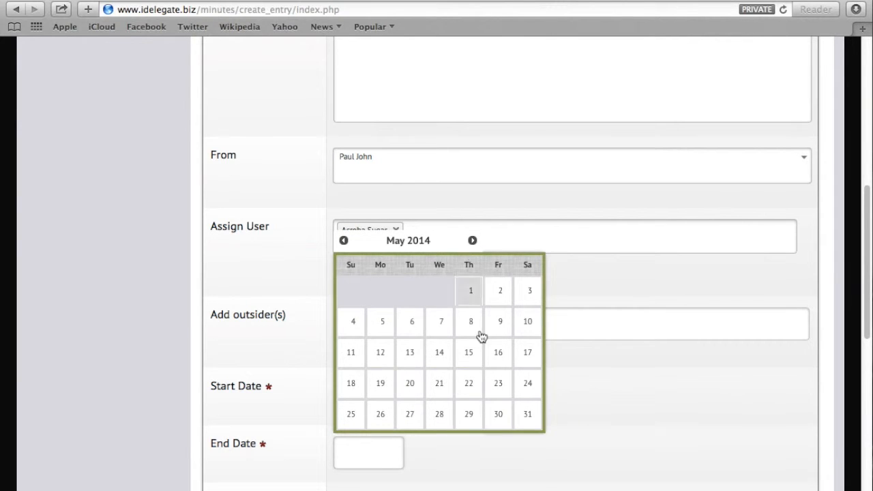
left_click(499, 423)
scroll(499, 427, "down", 3)
scroll(499, 421, "down", 3)
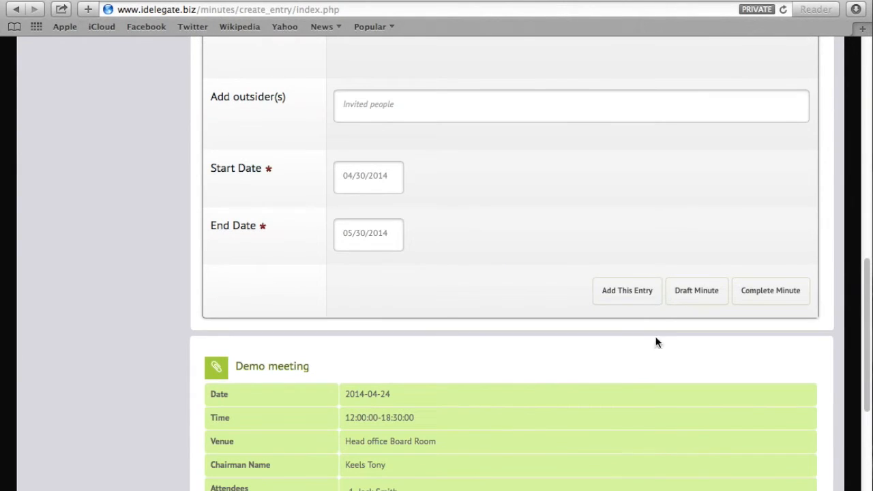
left_click(630, 294)
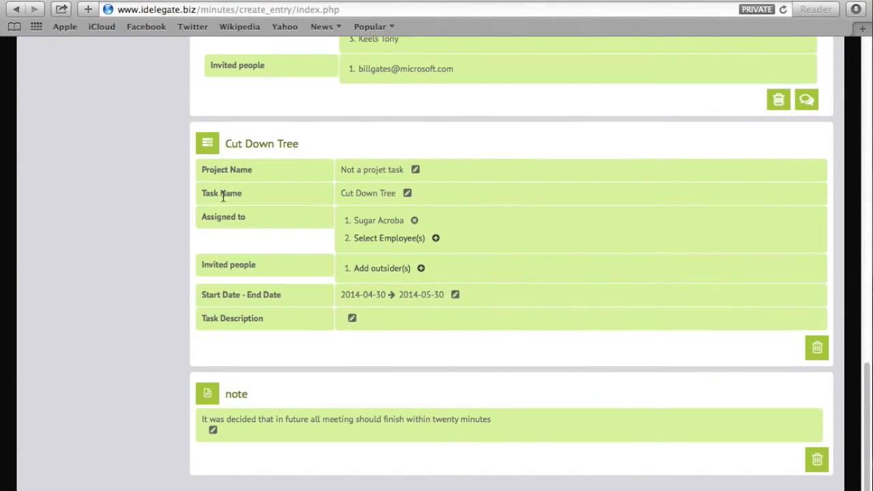
Choose Building a road from the Select a project dropdown for the new task.
scroll(379, 378, "up", 15)
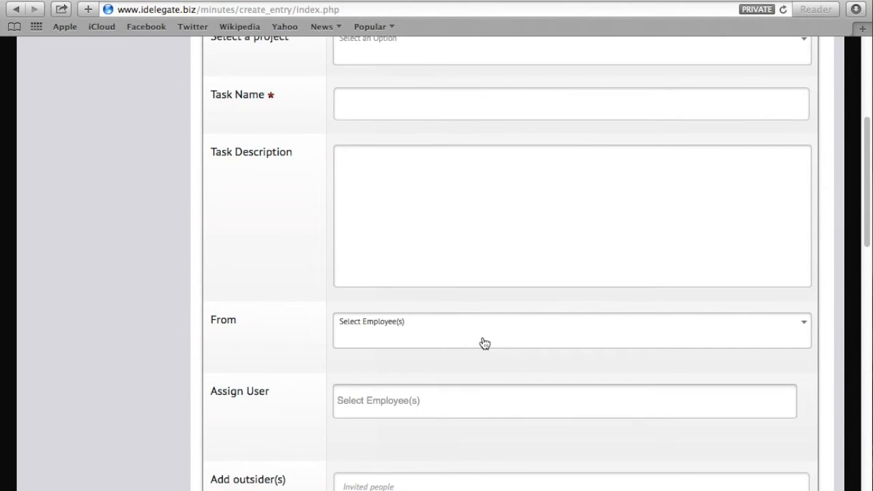
scroll(660, 311, "up", 5)
left_click(352, 321)
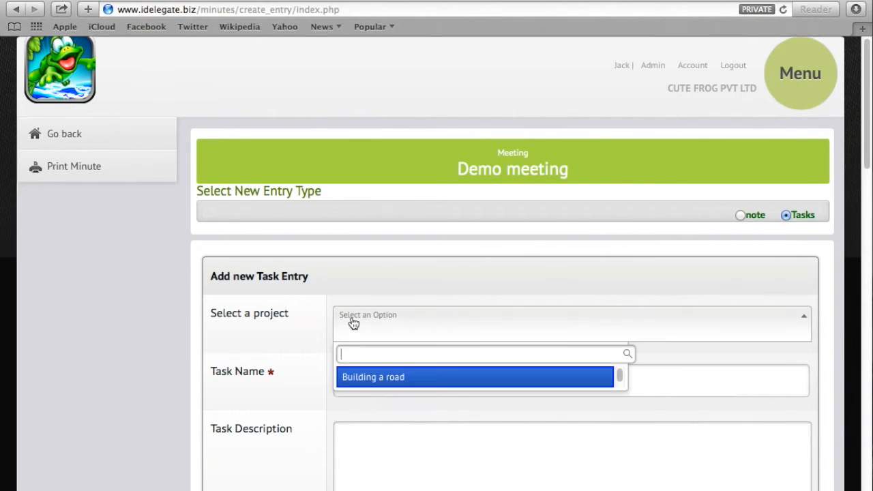
left_click(301, 369)
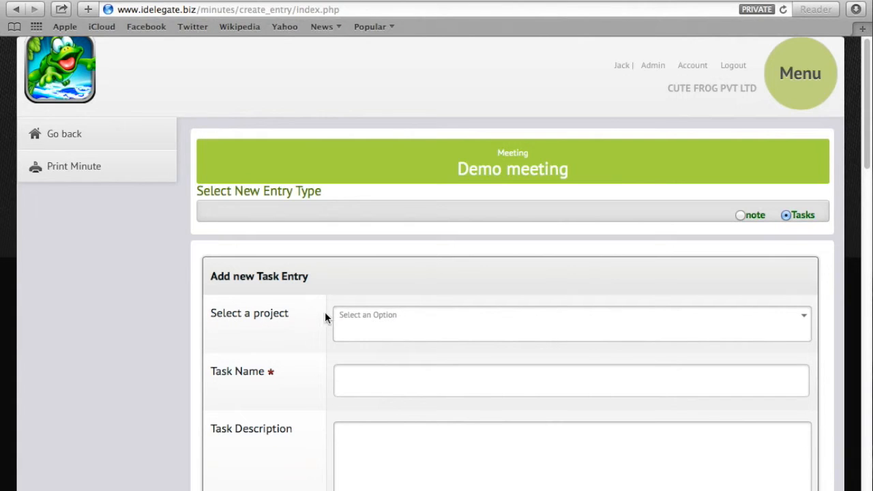
left_click(368, 317)
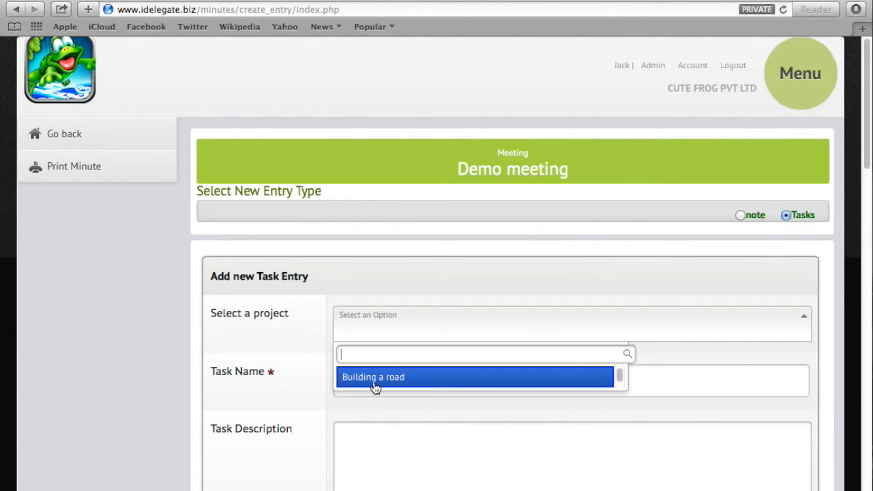
left_click(316, 348)
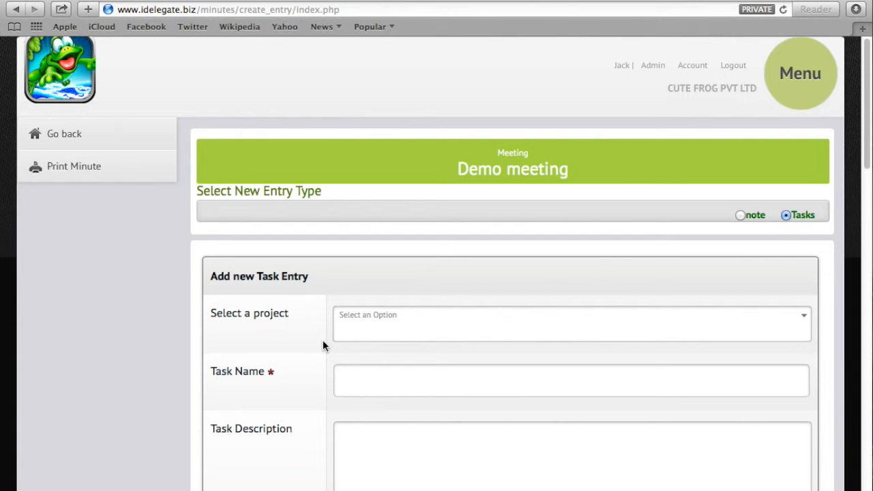
left_click(375, 319)
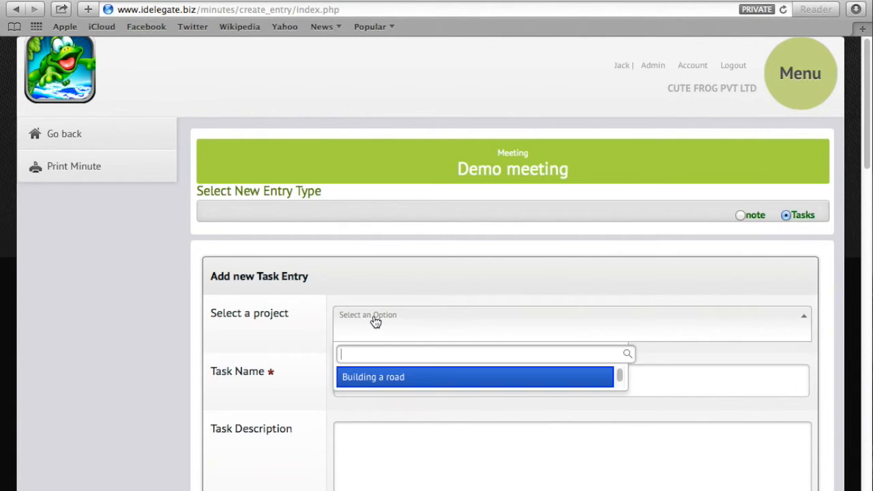
left_click(383, 386)
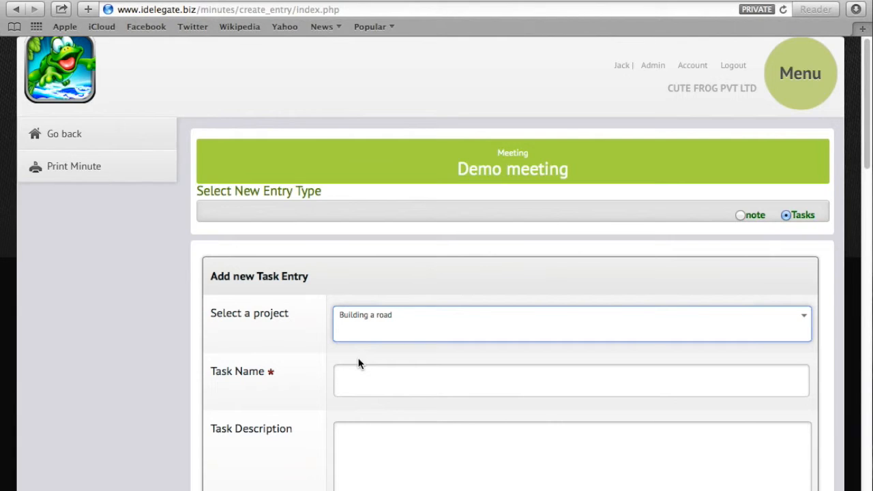
Name the task 'Buy pavers' and choose its From person and one assigned employee.
left_click(414, 394)
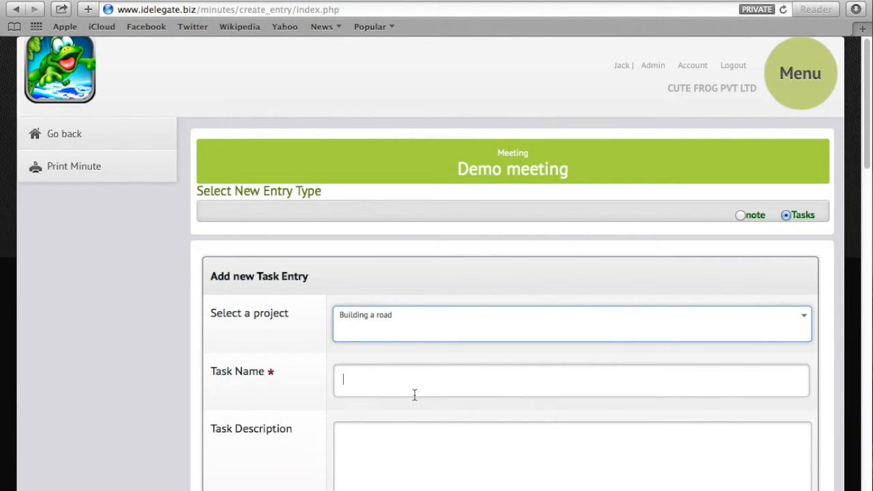
type("Buy pavers")
left_click(443, 447)
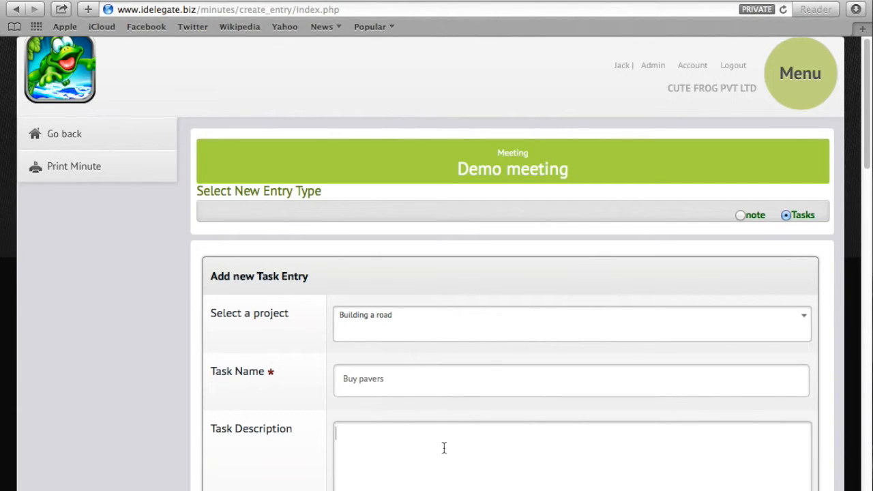
scroll(437, 457, "down", 1)
scroll(327, 430, "down", 4)
scroll(360, 444, "down", 5)
left_click(452, 321)
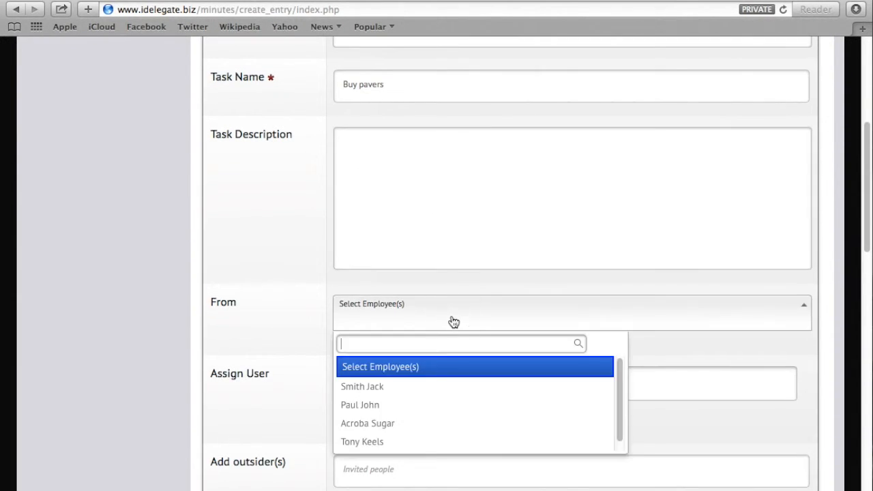
left_click(391, 445)
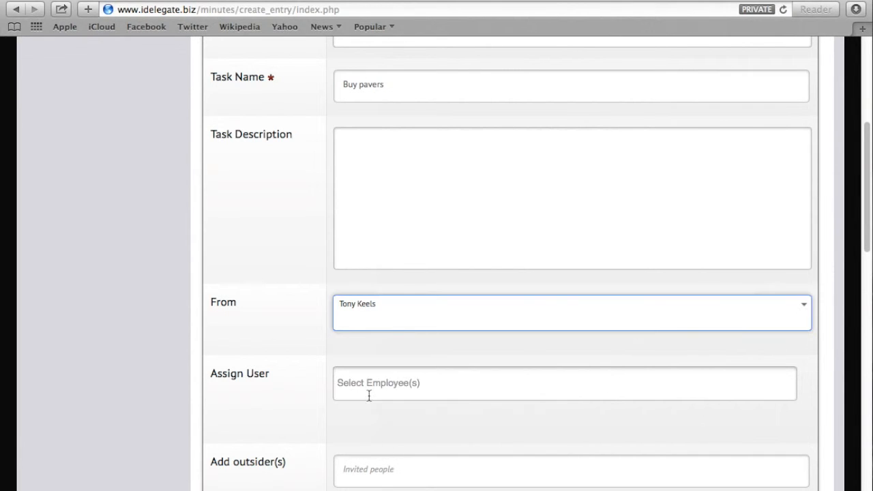
left_click(373, 388)
left_click(365, 441)
scroll(367, 440, "down", 4)
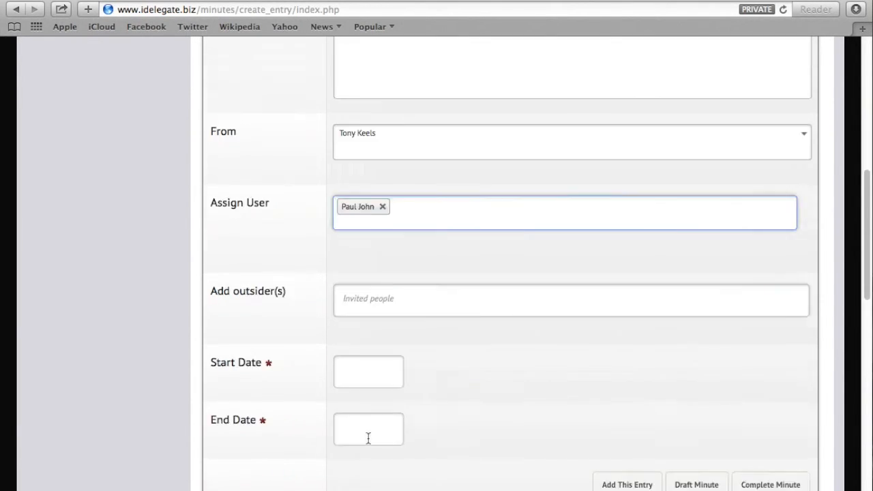
Set the task's start date to 05/20/2014 and end date to 05/28/2014.
left_click(356, 247)
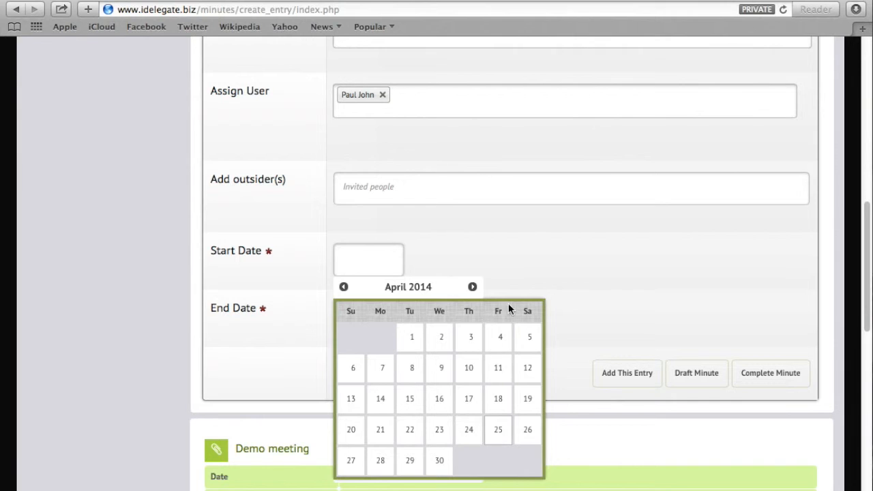
left_click(472, 287)
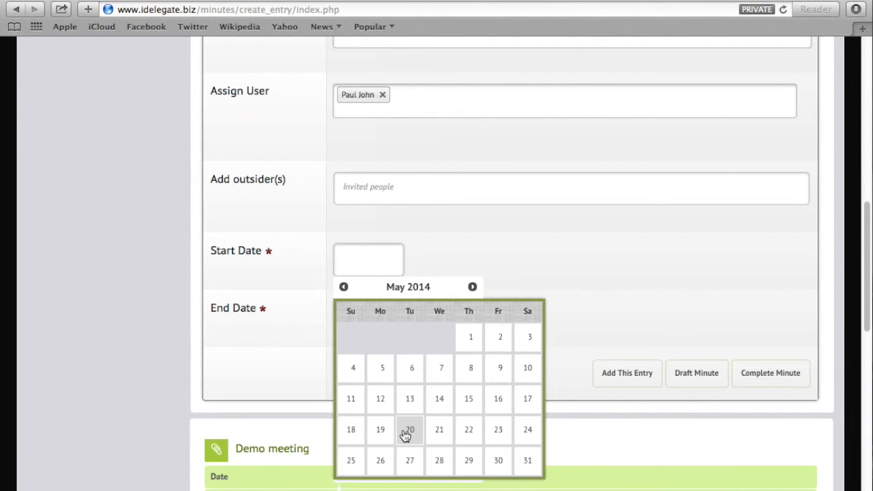
left_click(407, 430)
left_click(390, 320)
left_click(474, 106)
left_click(439, 283)
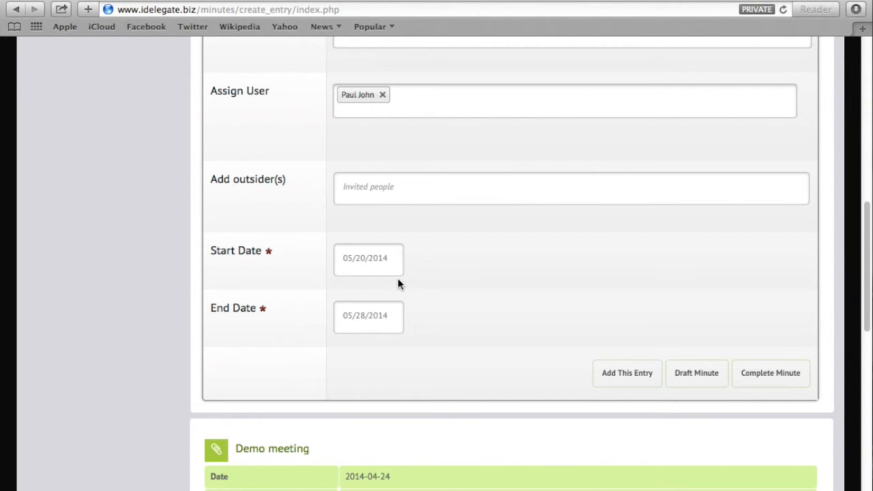
scroll(450, 235, "up", 10)
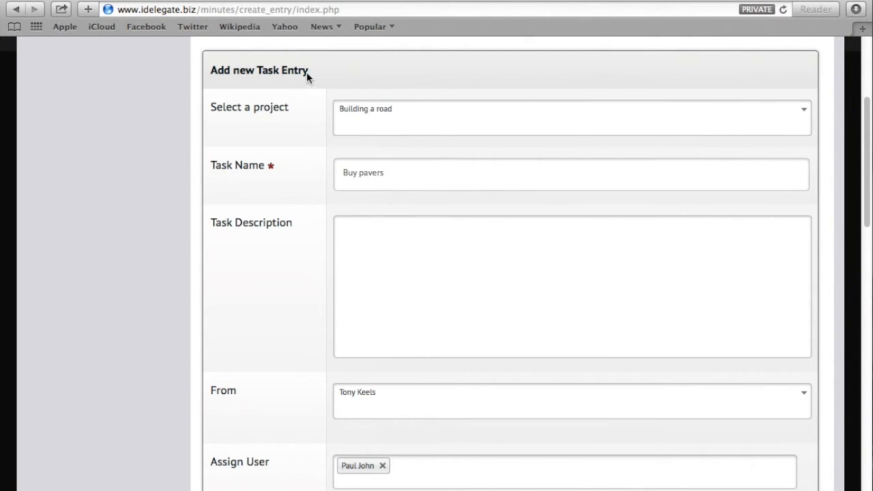
scroll(362, 154, "up", 3)
scroll(342, 418, "down", 20)
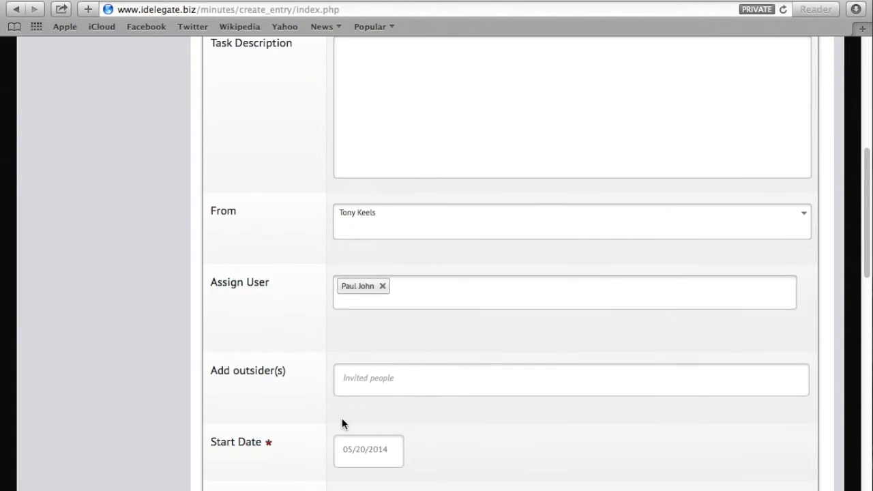
scroll(585, 264, "up", 2)
Add the Buy pavers entry and scroll through the minute to review all entries.
left_click(628, 140)
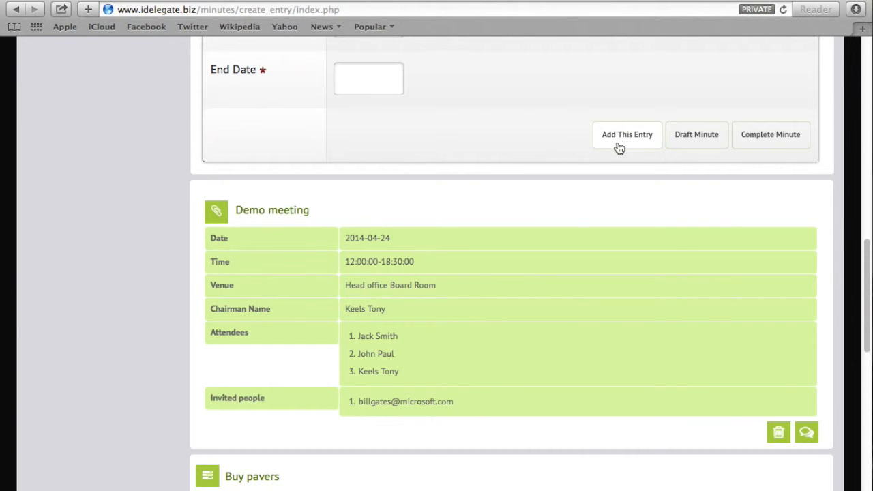
scroll(611, 379, "down", 5)
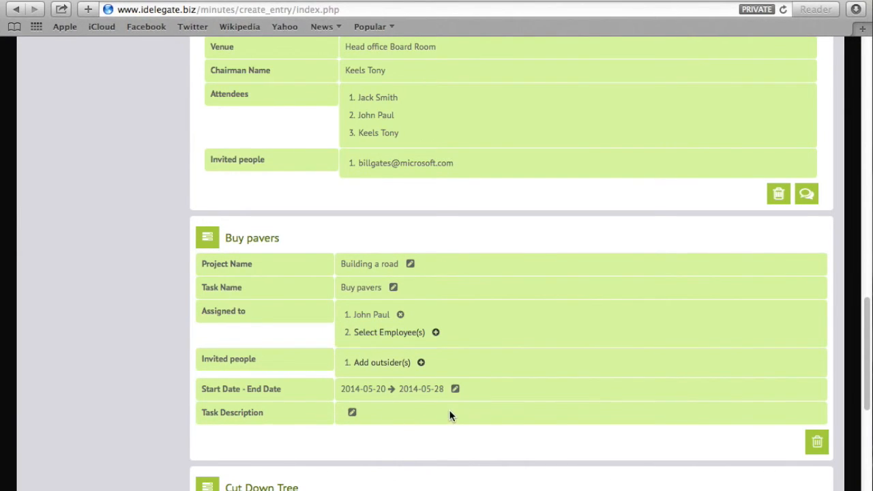
scroll(466, 413, "up", 12)
scroll(529, 409, "down", 12)
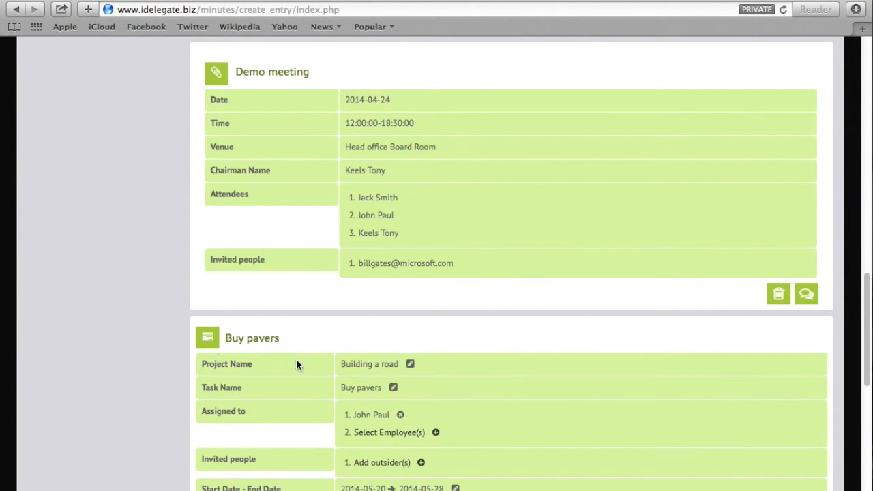
scroll(300, 389, "down", 5)
scroll(246, 331, "down", 2)
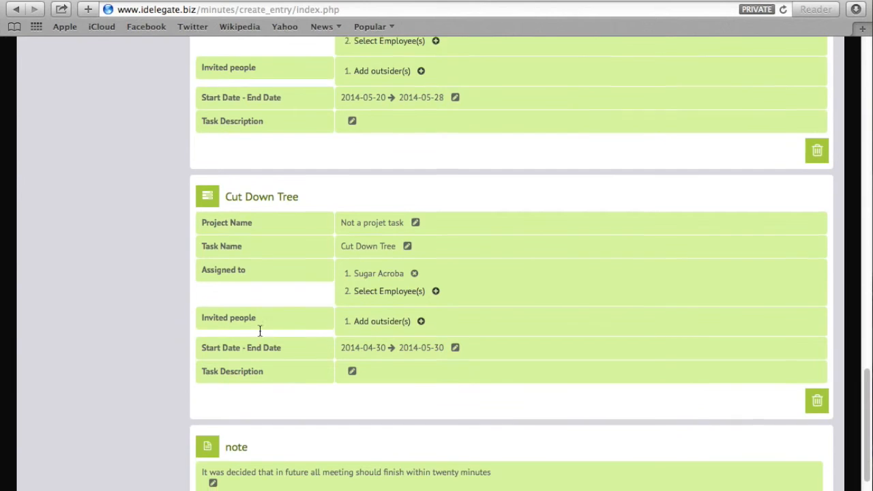
scroll(258, 328, "down", 2)
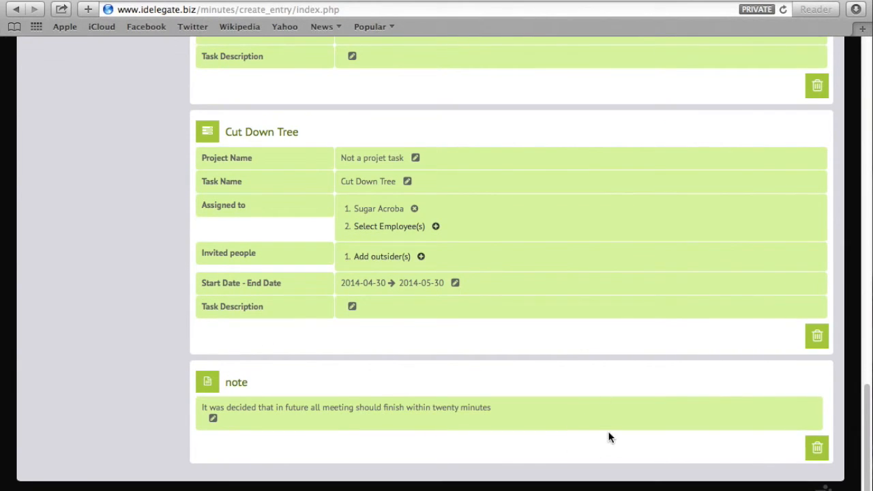
scroll(608, 437, "up", 15)
scroll(616, 419, "up", 4)
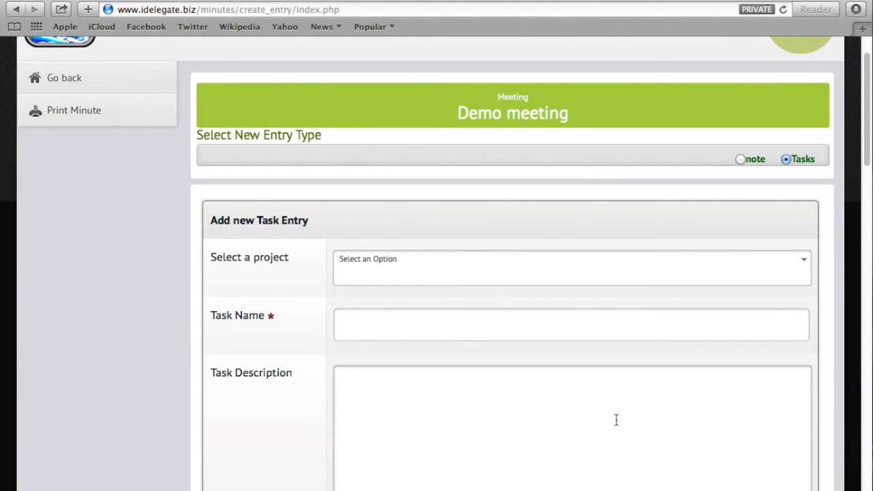
scroll(616, 420, "down", 12)
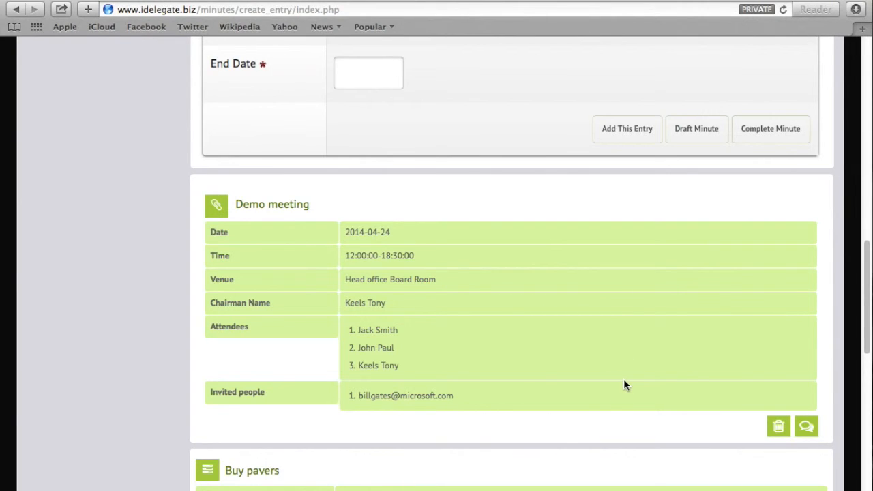
Save Demo meeting as a draft, reopen it from Draft Minutes, and review its tasks.
left_click(686, 141)
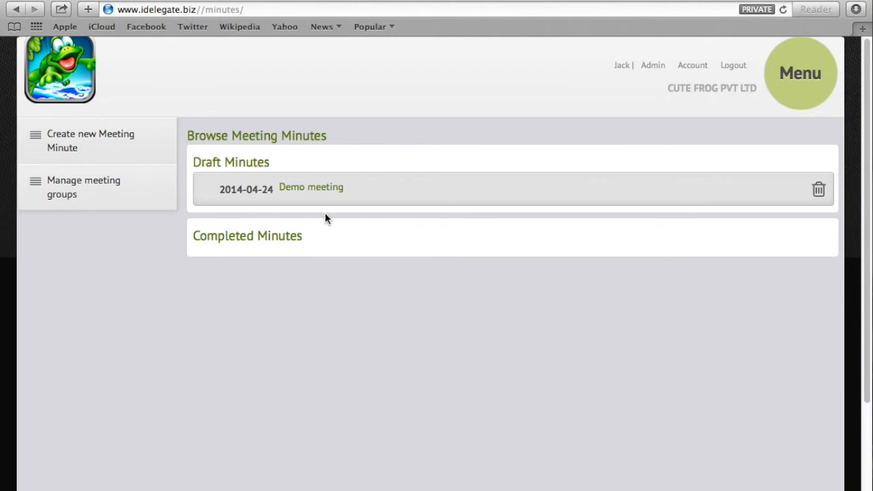
left_click(263, 193)
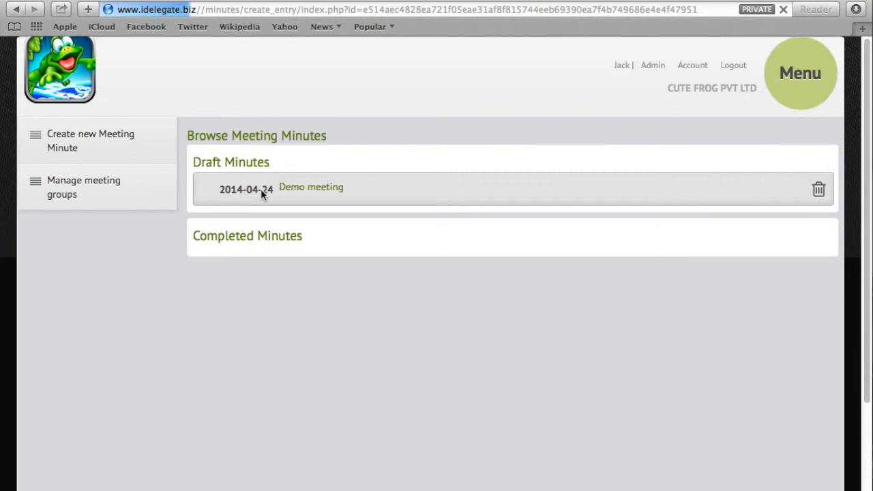
scroll(441, 343, "down", 5)
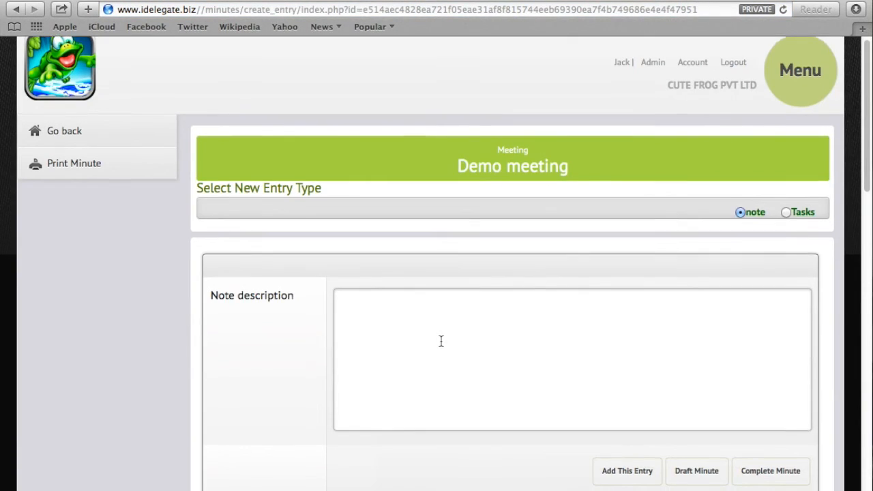
scroll(440, 421, "up", 4)
scroll(441, 419, "down", 6)
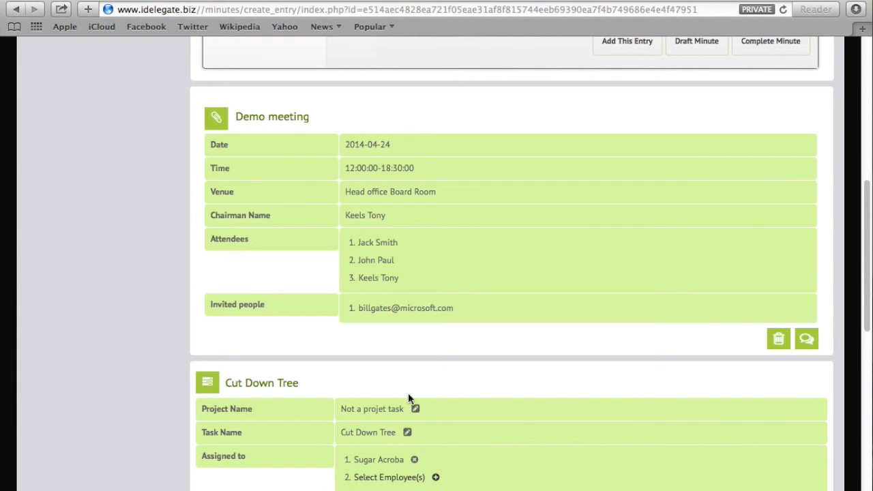
scroll(447, 354, "down", 3)
scroll(448, 359, "down", 6)
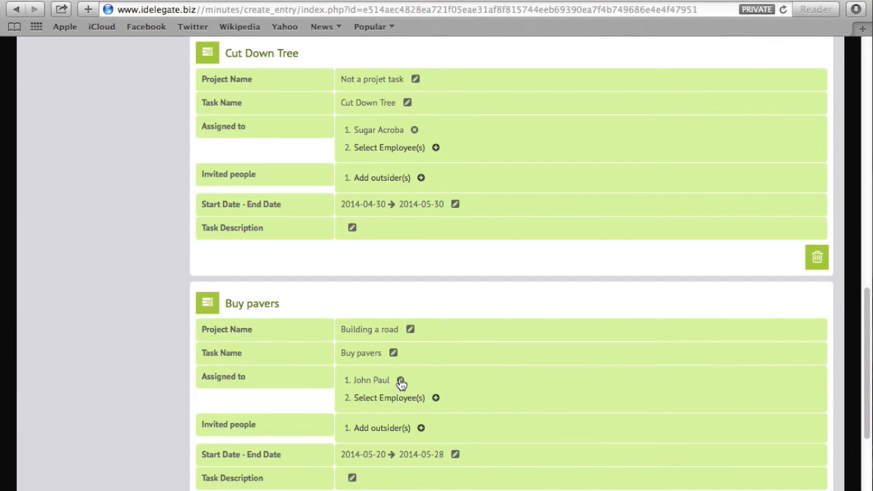
Assign a new employee to the Buy pavers task and remove its original assignee.
left_click(436, 399)
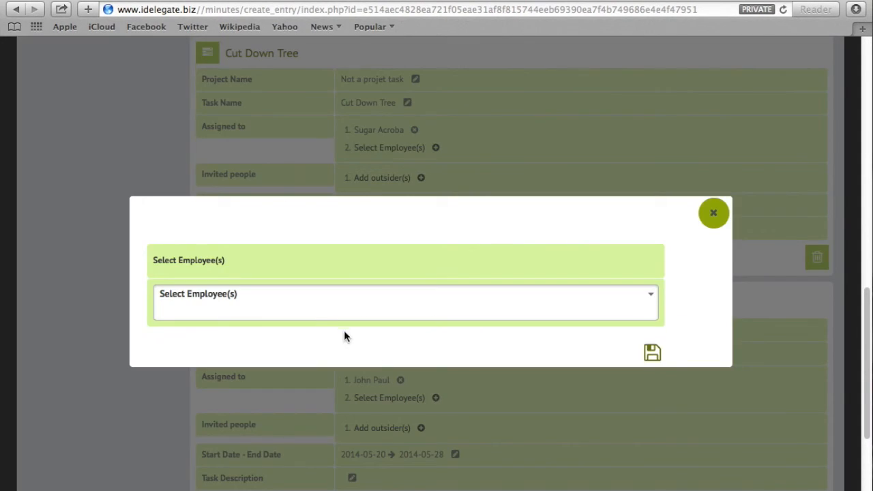
left_click(300, 311)
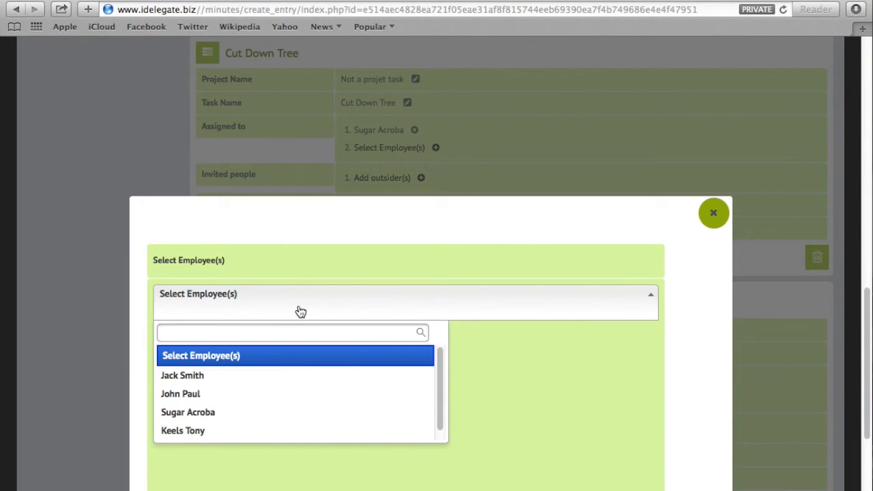
left_click(228, 378)
scroll(631, 296, "down", 5)
left_click(652, 258)
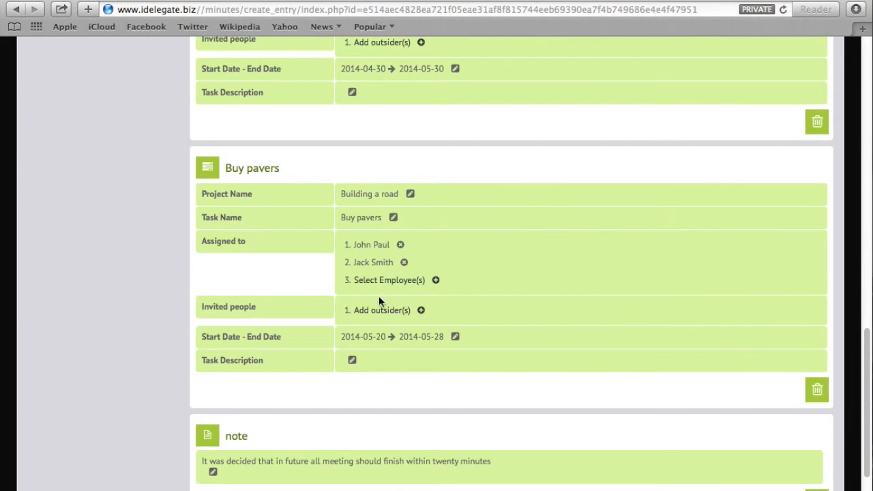
left_click(401, 246)
left_click(650, 334)
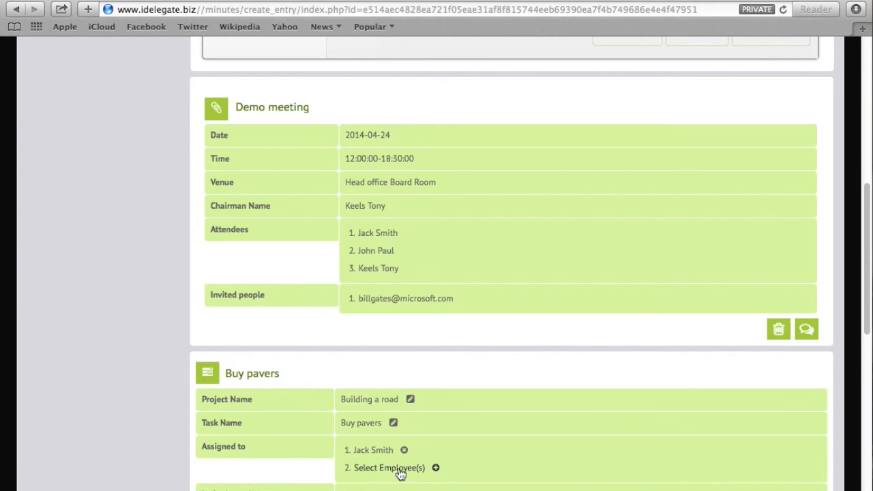
Complete the Demo meeting minute and confirm it, accepting it can no longer be edited.
scroll(468, 470, "up", 8)
scroll(555, 421, "down", 5)
scroll(686, 384, "up", 4)
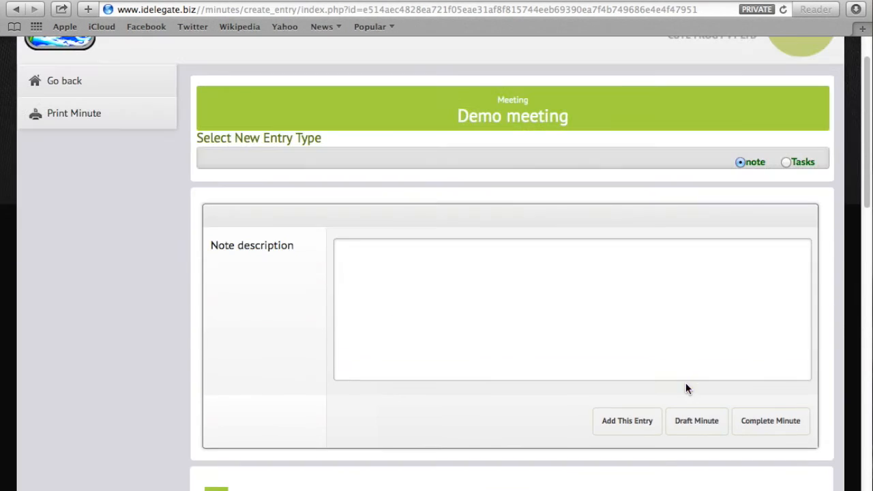
left_click(767, 429)
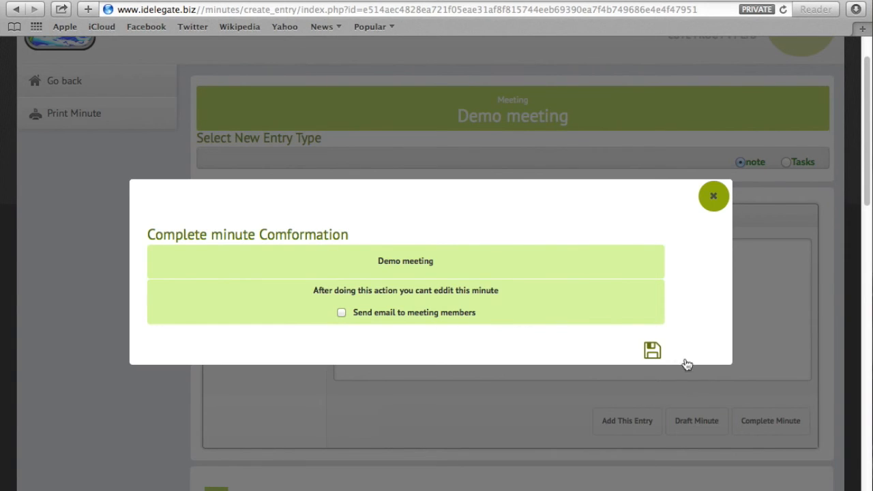
left_click(652, 355)
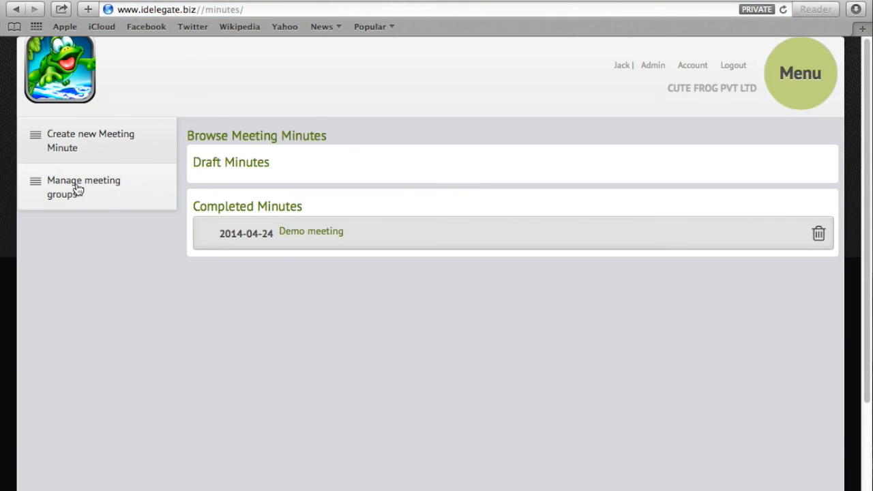
Open the Demo meeting minute from Completed Minutes, go back to the list, and reopen it.
left_click(282, 235)
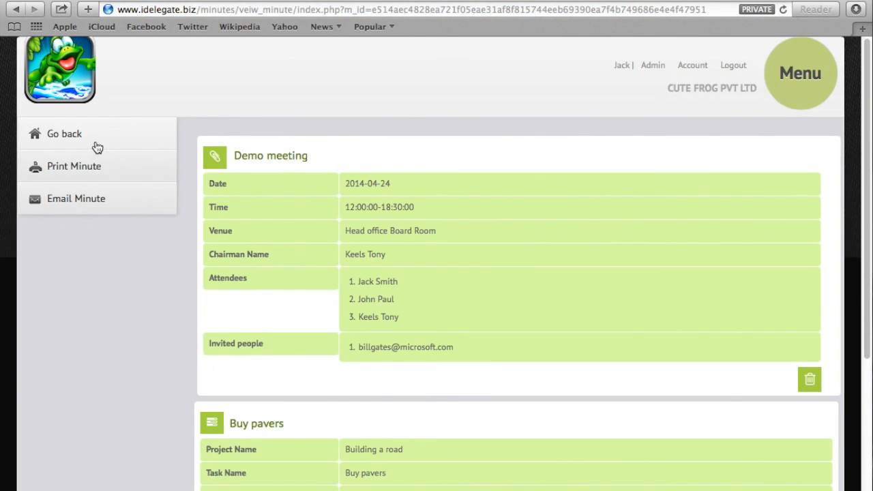
left_click(77, 203)
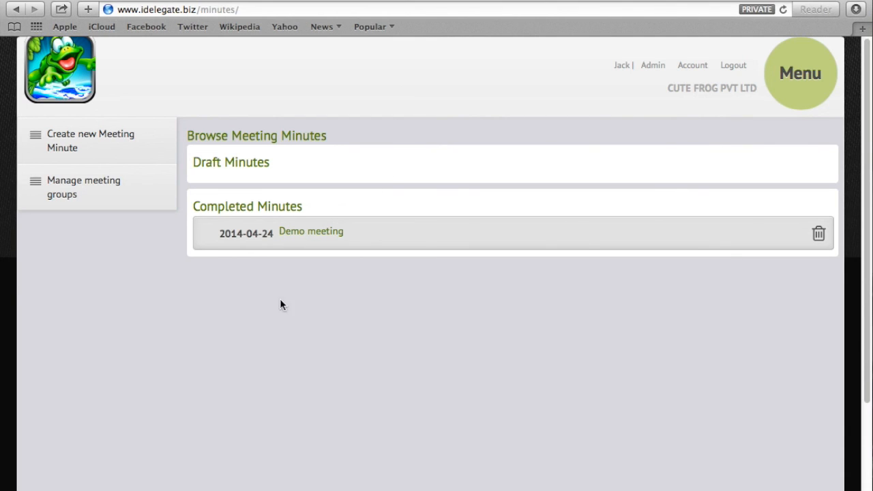
left_click(220, 251)
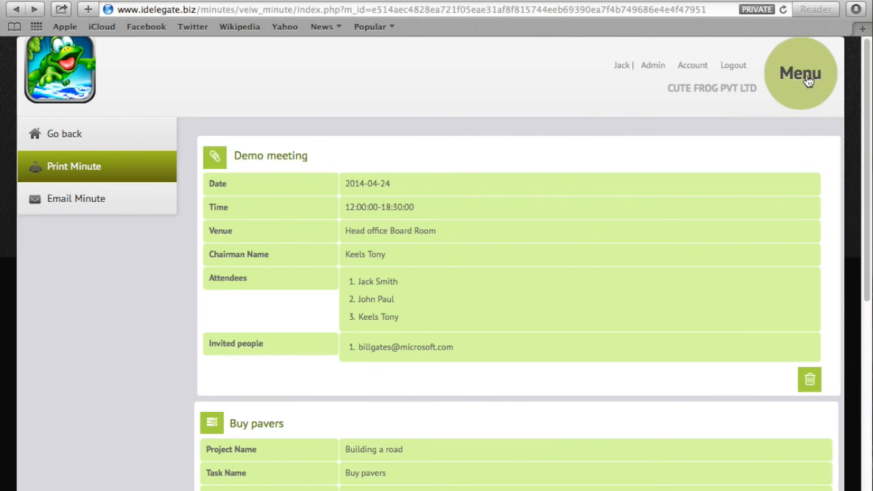